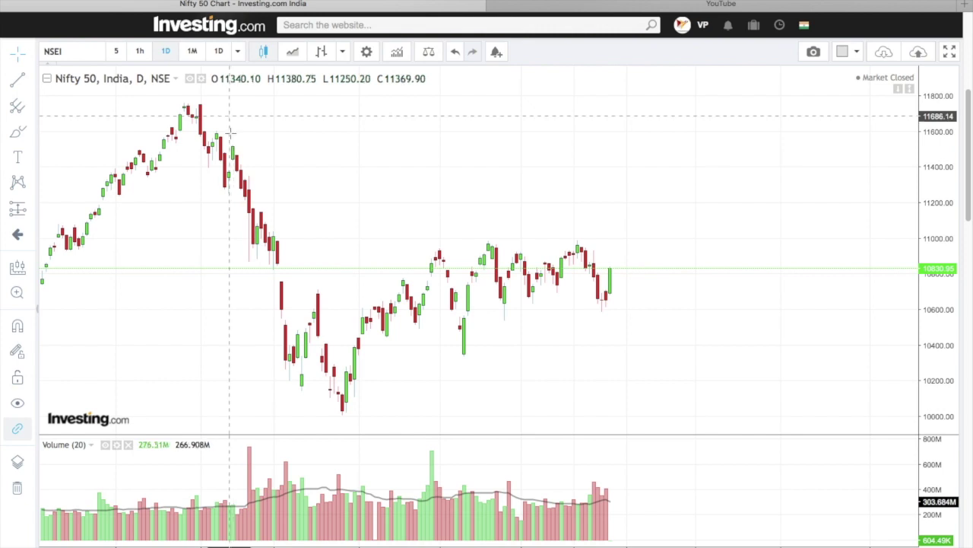
- Search 'LIC' in the symbol box and load the LIC Housing Finance (LICH) chart
click(78, 51)
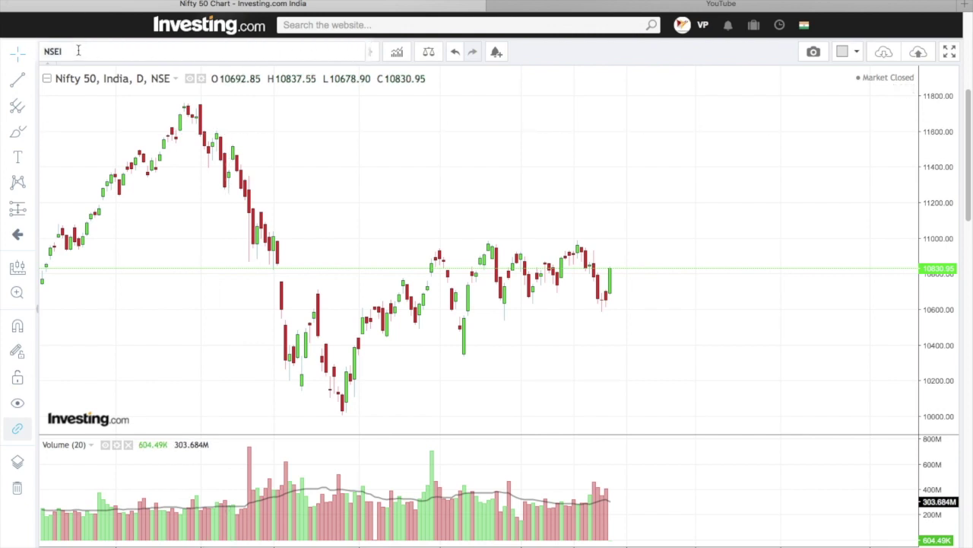
text(LIC)
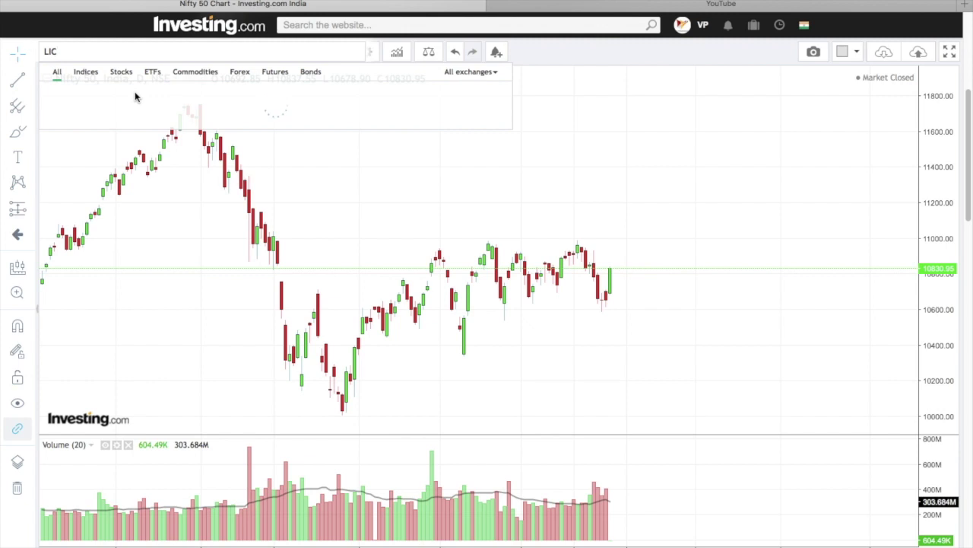
click(157, 97)
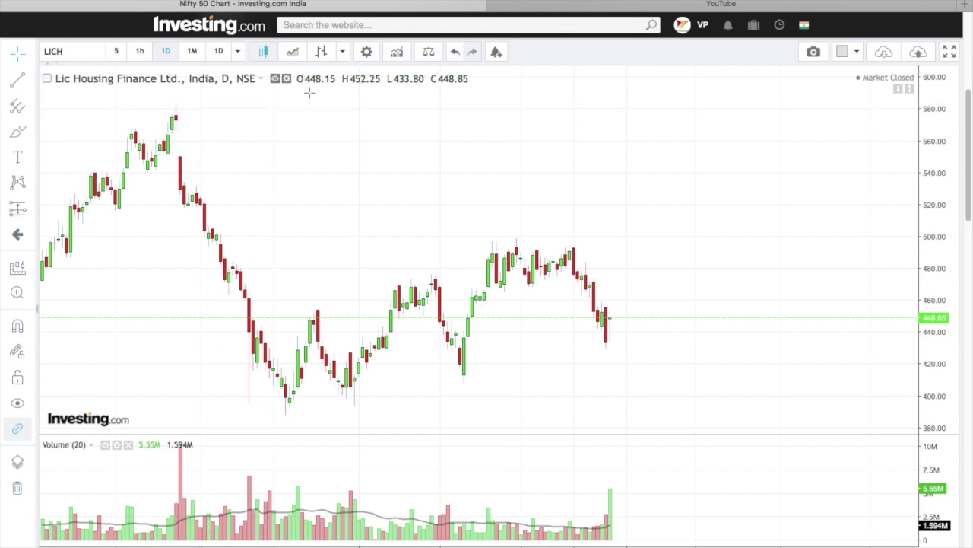
scroll(525, 202, right, 2)
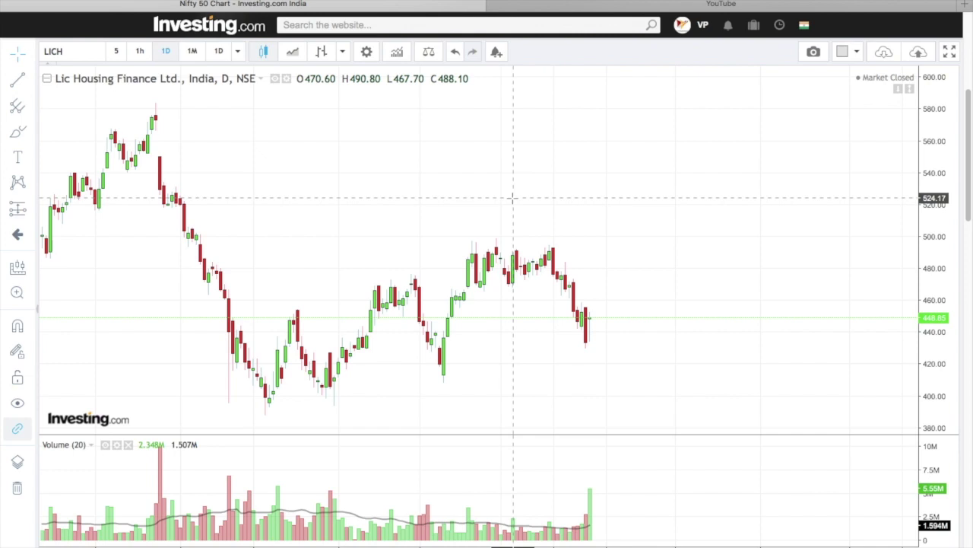
drag(491, 195, 520, 204)
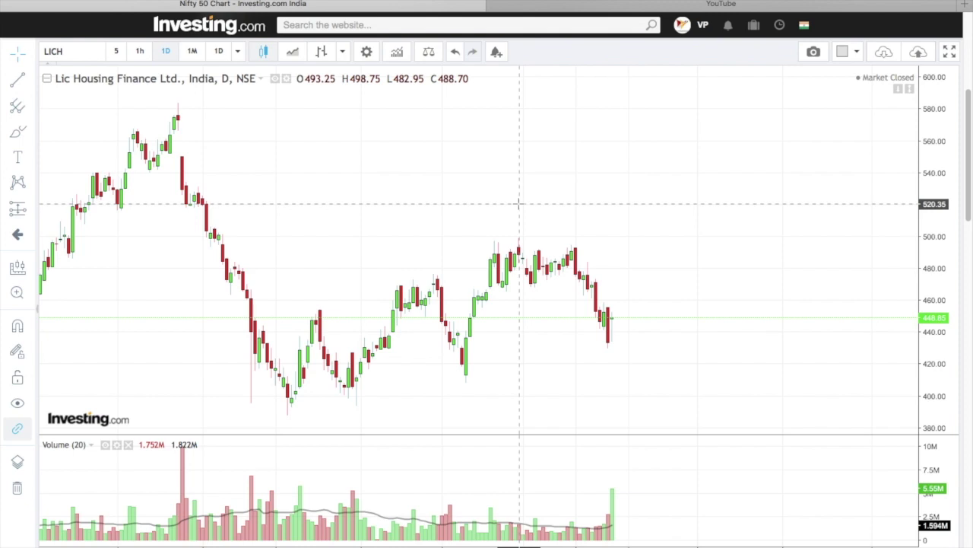
scroll(541, 191, right, 2)
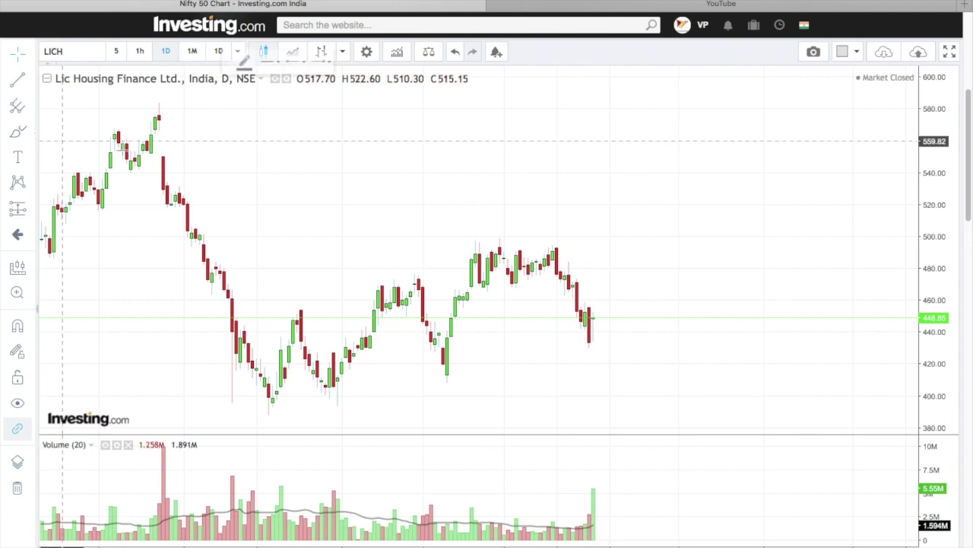
- Brush short lines at the swing highs and lows, plus a circle in the empty right area
click(243, 415)
click(297, 414)
drag(329, 411, 365, 412)
drag(365, 266, 447, 266)
drag(433, 383, 471, 383)
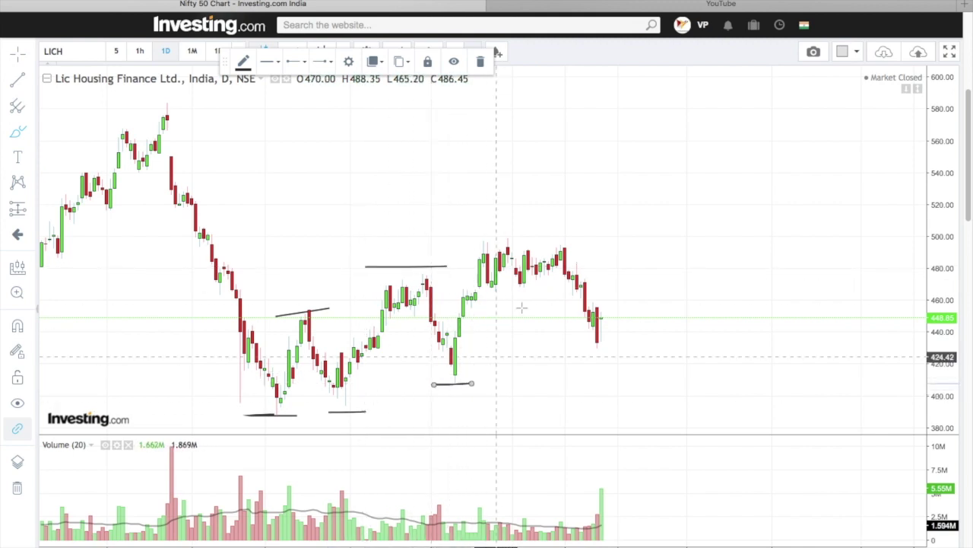
drag(454, 240, 524, 241)
drag(591, 359, 630, 358)
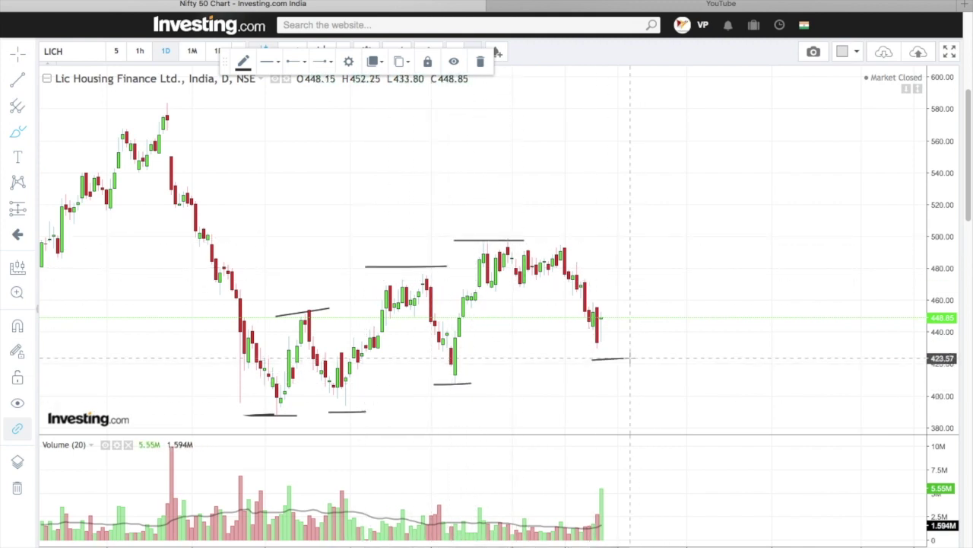
mouse_move(776, 340)
mouse_down()
mouse_move(776, 374)
mouse_move(751, 359)
mouse_move(783, 381)
mouse_move(782, 340)
mouse_up()
click(18, 81)
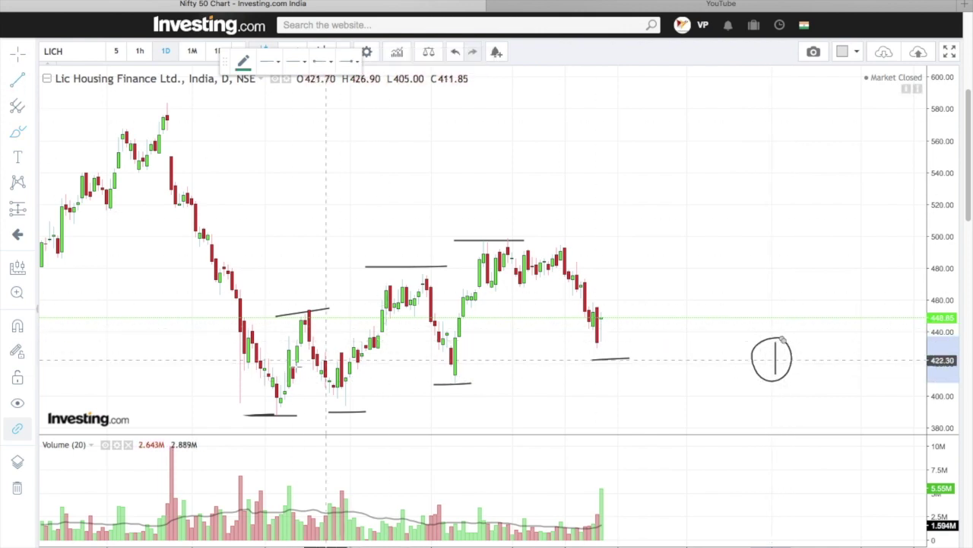
- Draw a thick dark grey rising trendline across the lows from about 386.65 to 432
click(277, 416)
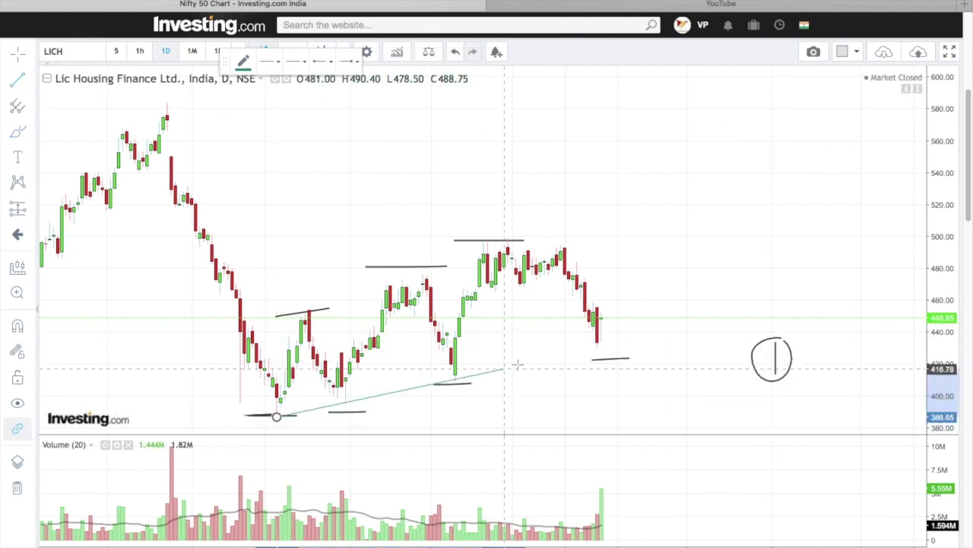
click(613, 345)
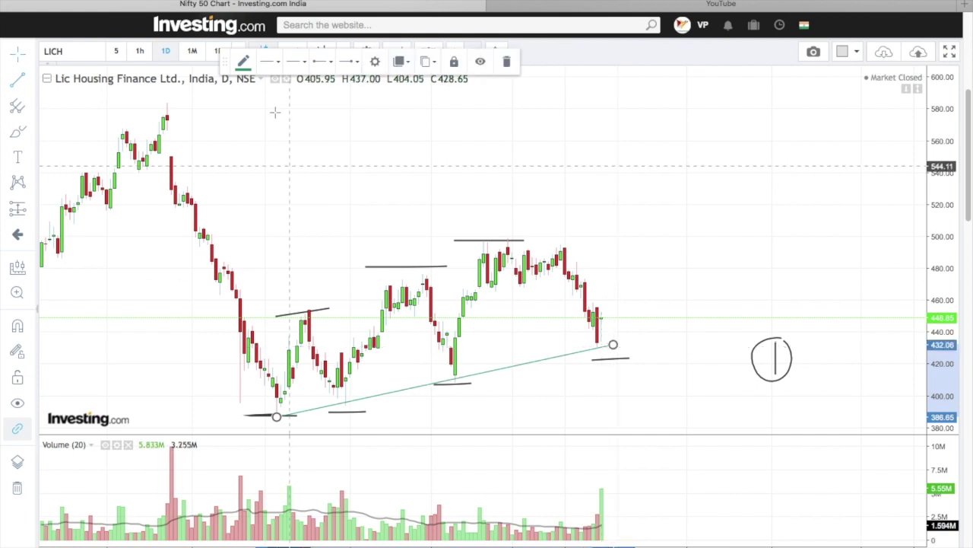
click(243, 62)
click(240, 84)
click(270, 61)
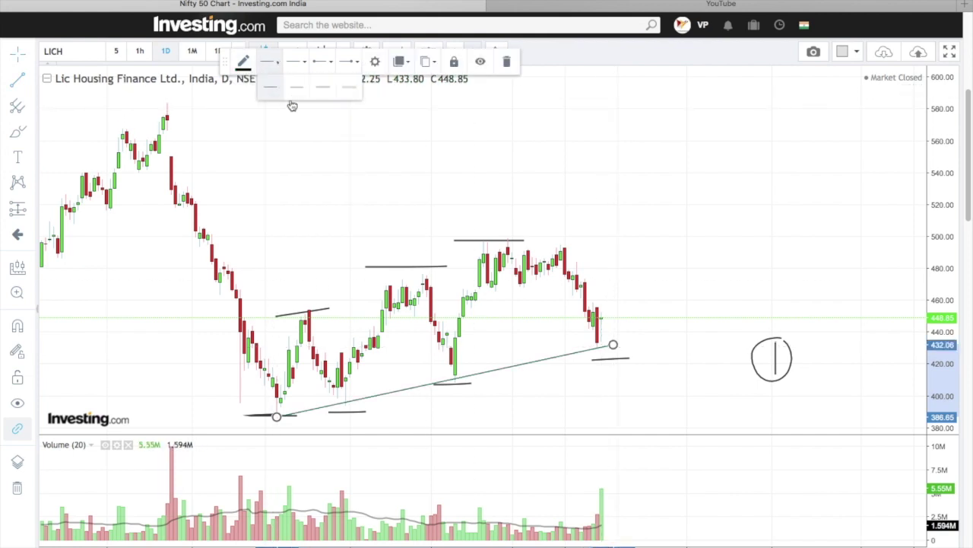
click(323, 87)
click(597, 326)
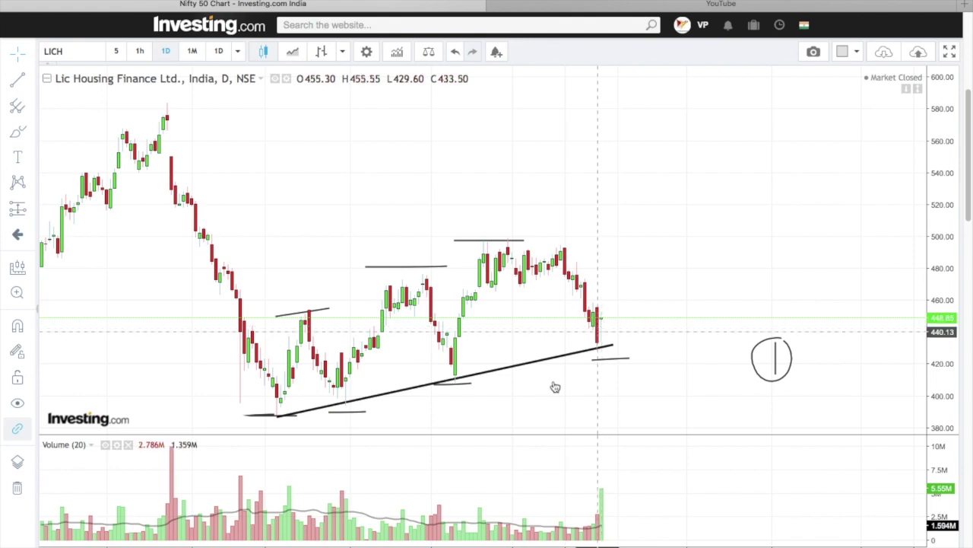
- Zoom in on the latest candles and draw a small rectangle at the 453 level
scroll(515, 531, up, 4)
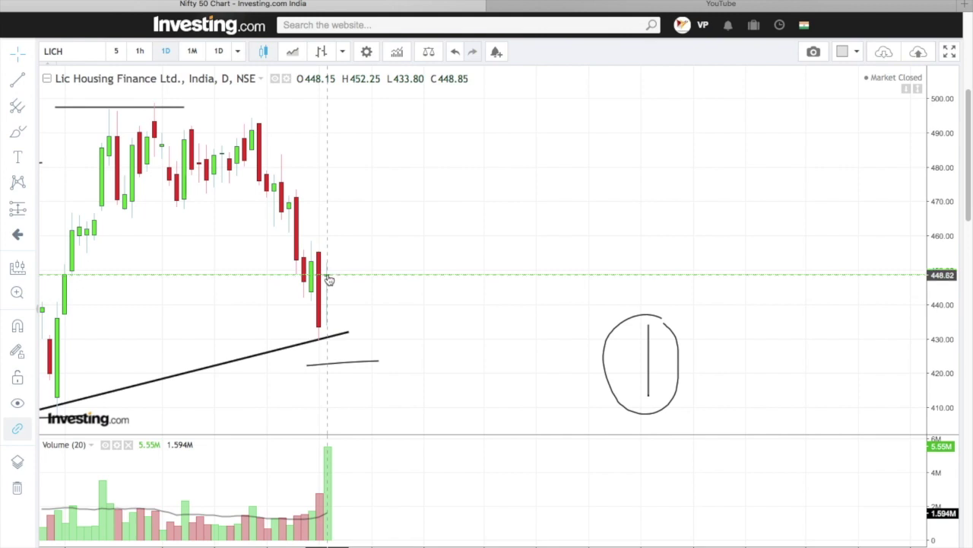
drag(389, 296, 647, 289)
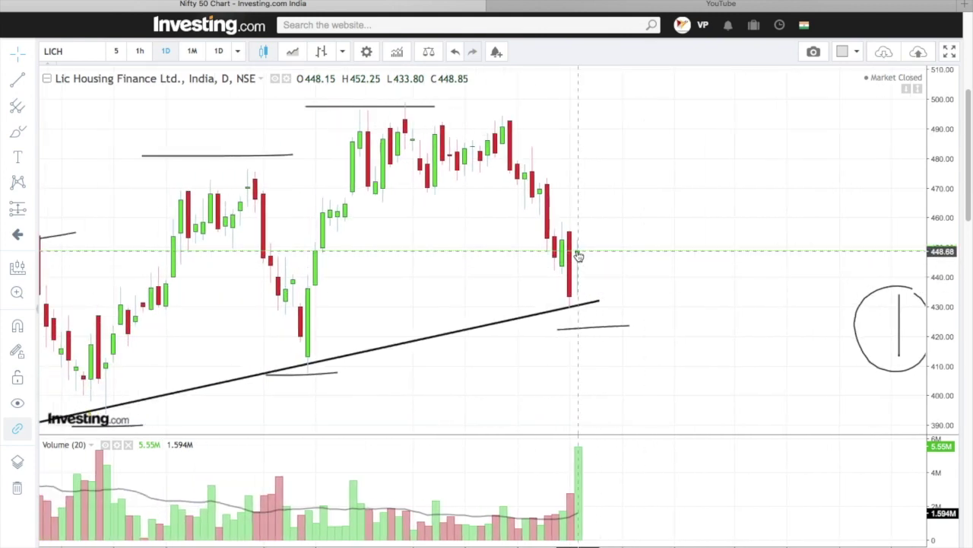
drag(578, 256, 635, 257)
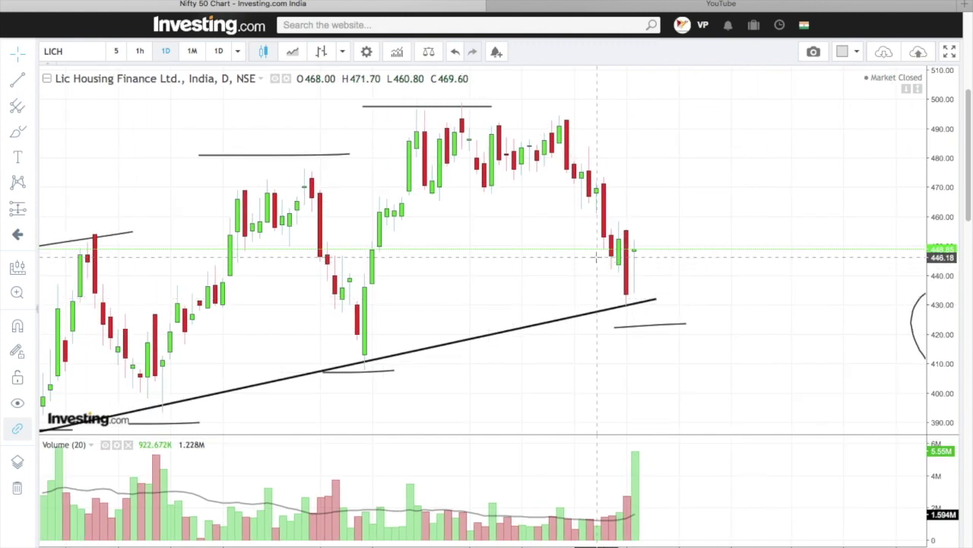
click(32, 137)
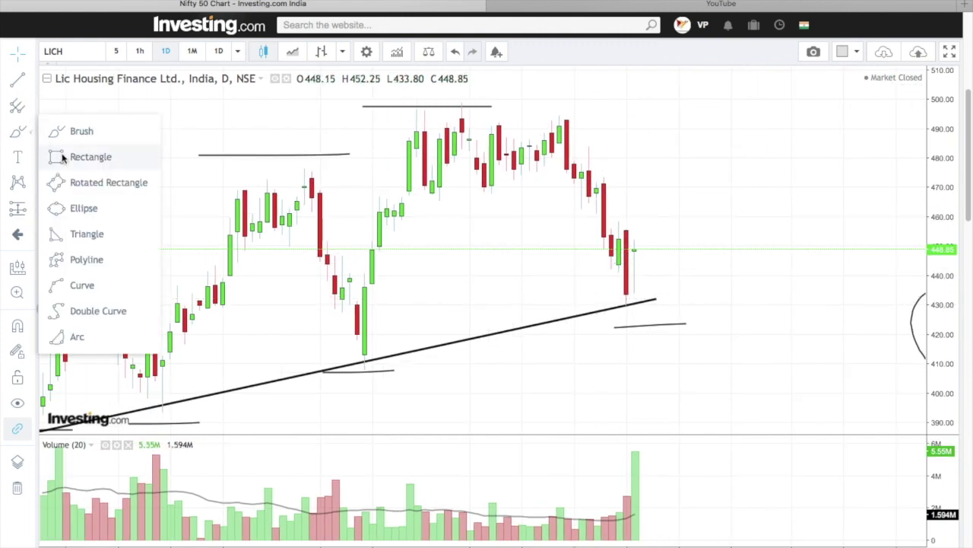
click(66, 158)
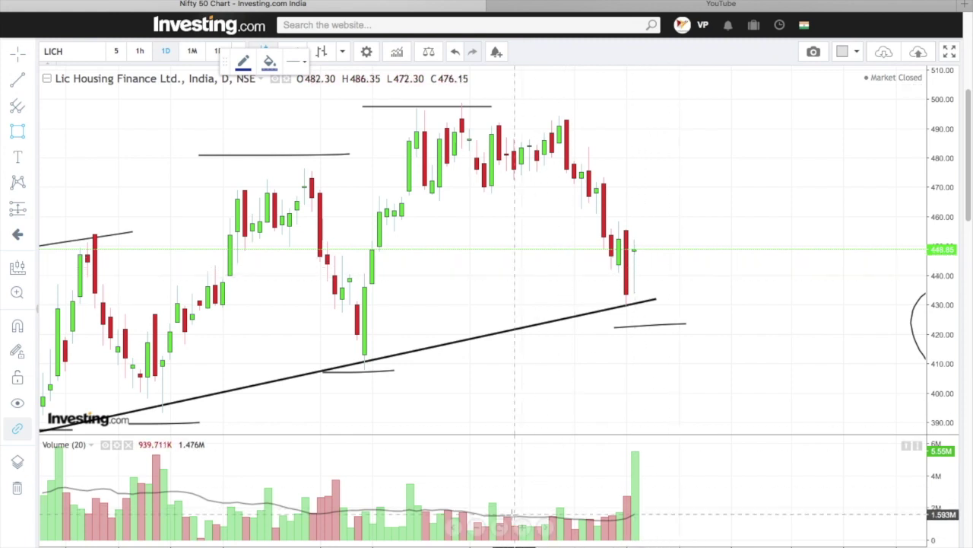
click(523, 527)
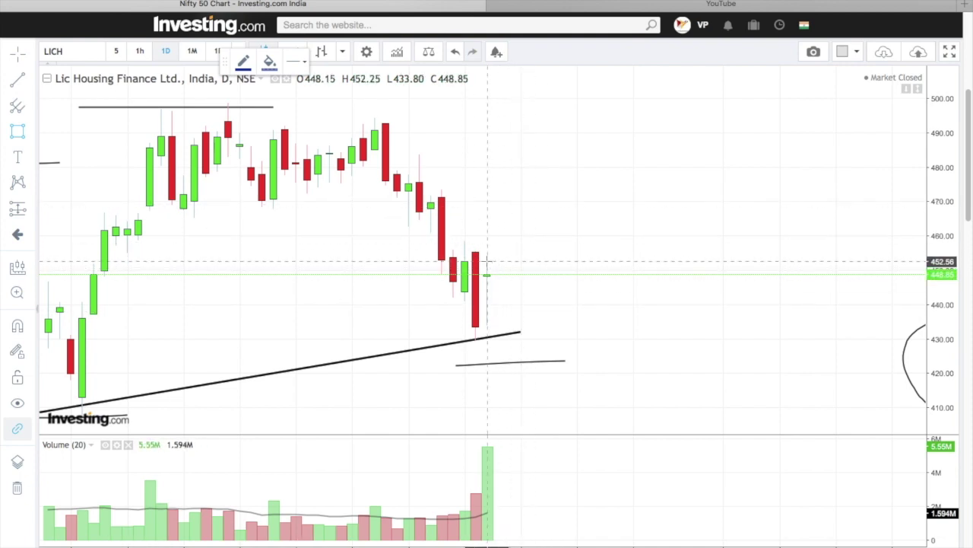
drag(486, 257, 521, 264)
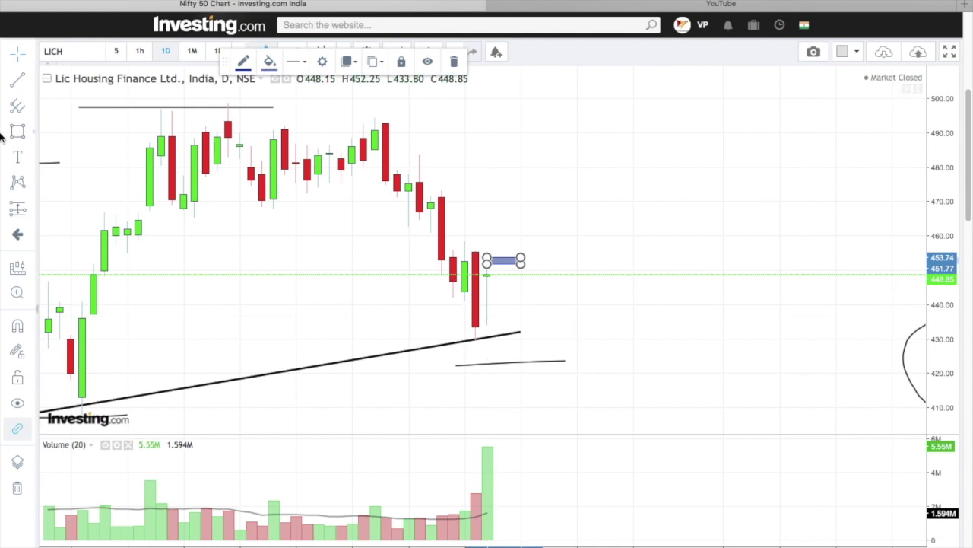
- Add a dark green text label 453 beside the upper rectangle
click(23, 158)
click(554, 242)
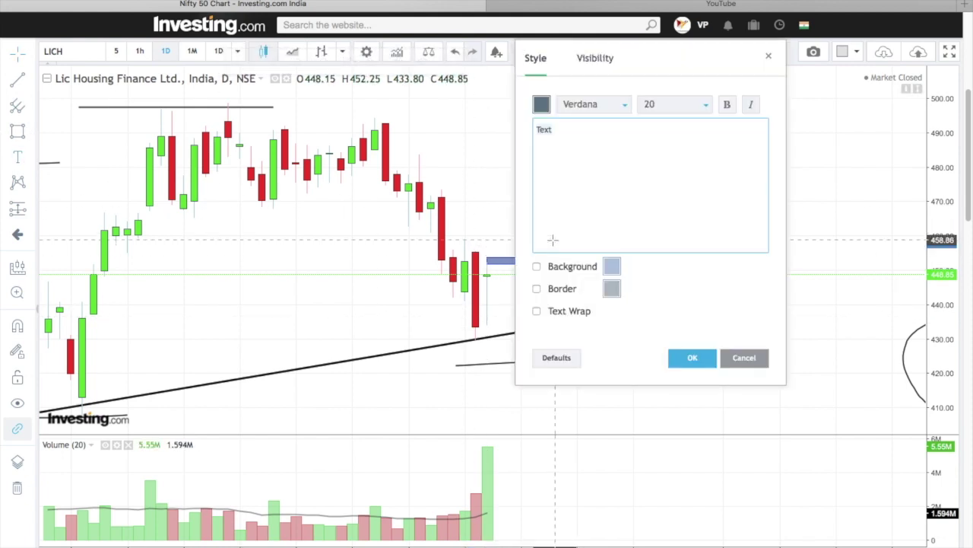
text(450)
click(541, 104)
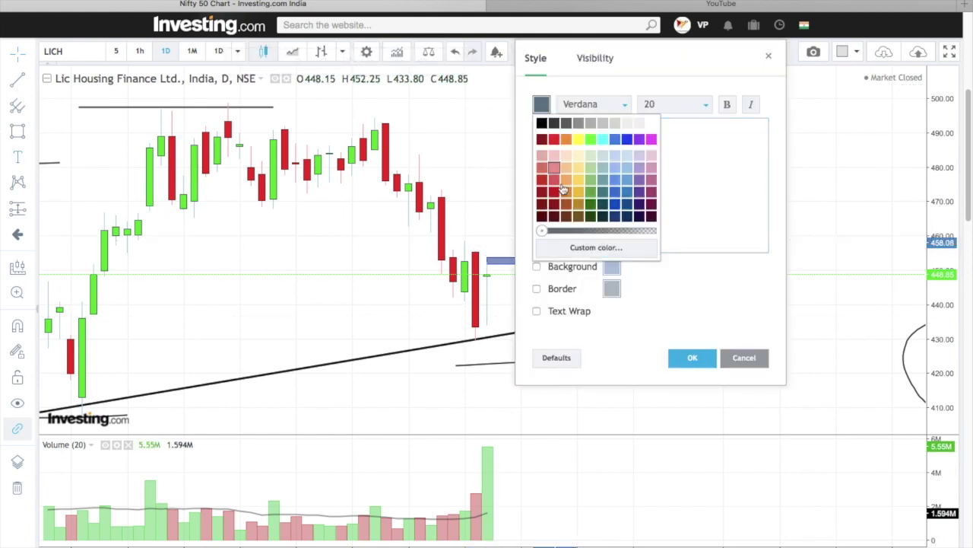
click(591, 216)
drag(587, 241, 553, 240)
- Draw a second small rectangle at the 432 level and label it 432
click(18, 131)
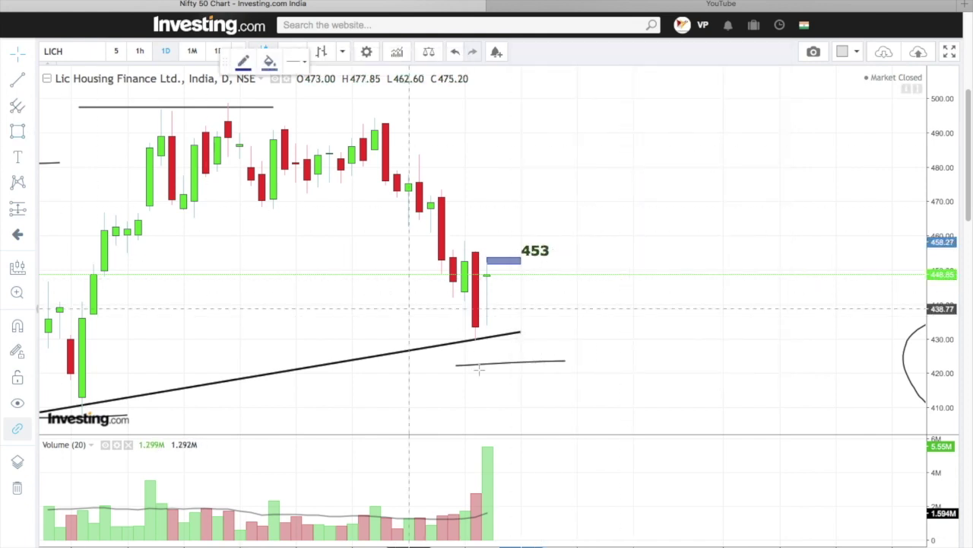
click(486, 323)
click(520, 327)
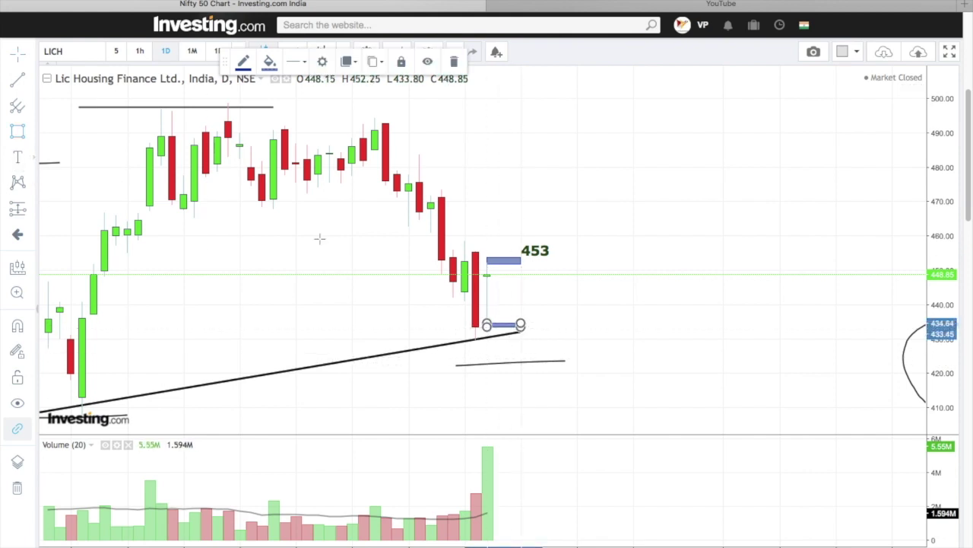
click(555, 322)
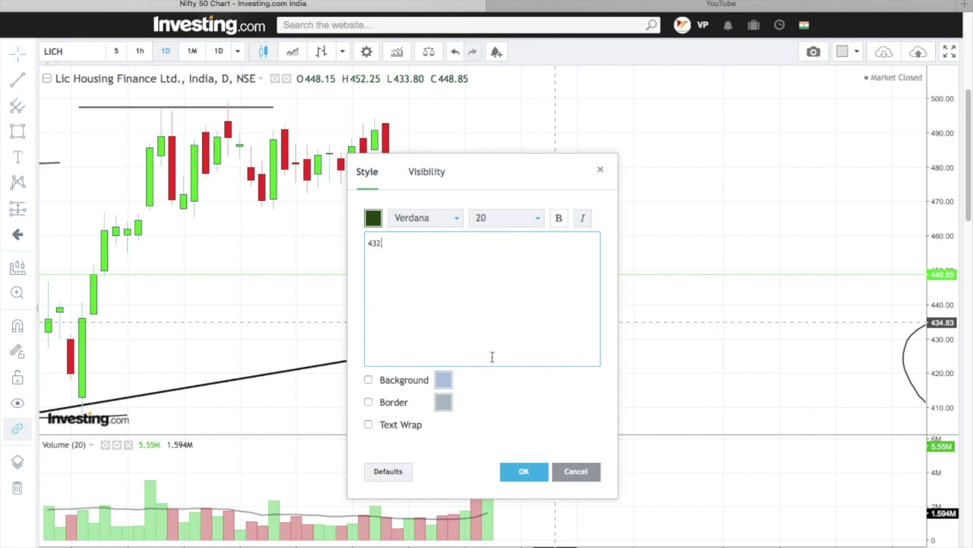
click(523, 471)
drag(572, 330, 560, 328)
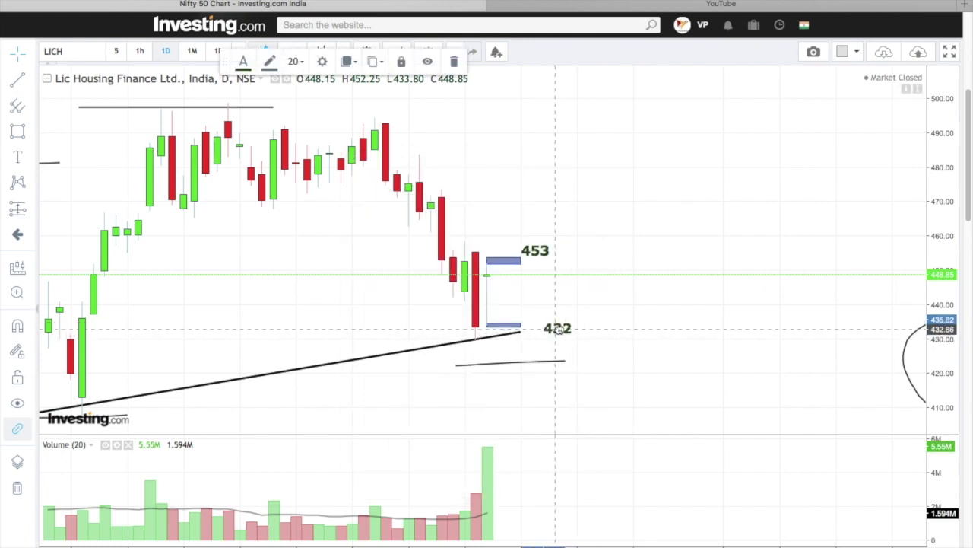
scroll(632, 349, down, 3)
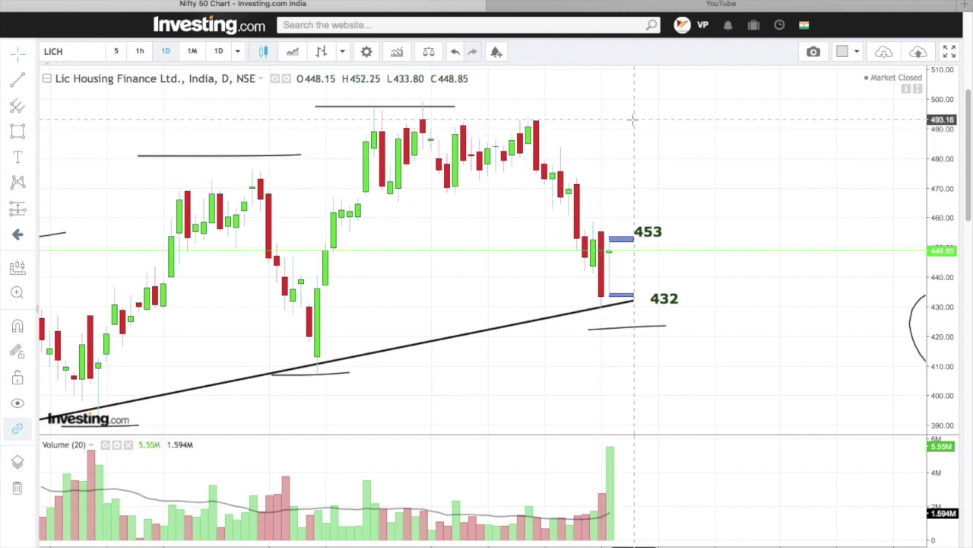
- Draw a thin rectangle zone over the 492 highs and label it 492
click(19, 134)
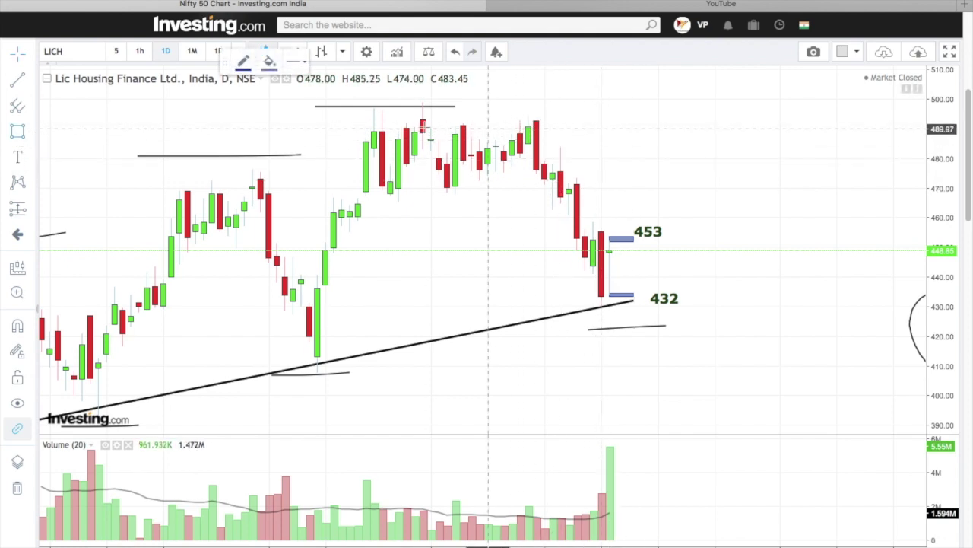
drag(414, 114, 674, 122)
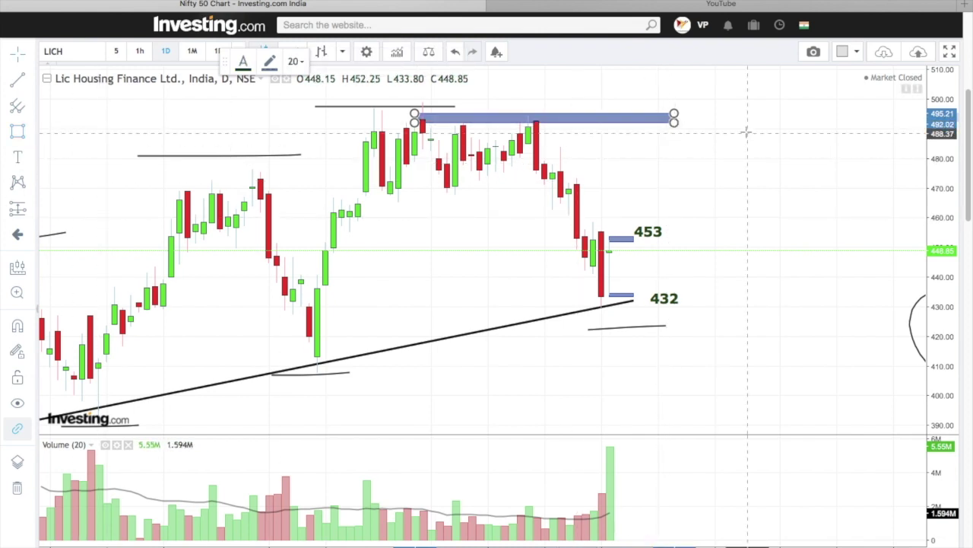
click(702, 126)
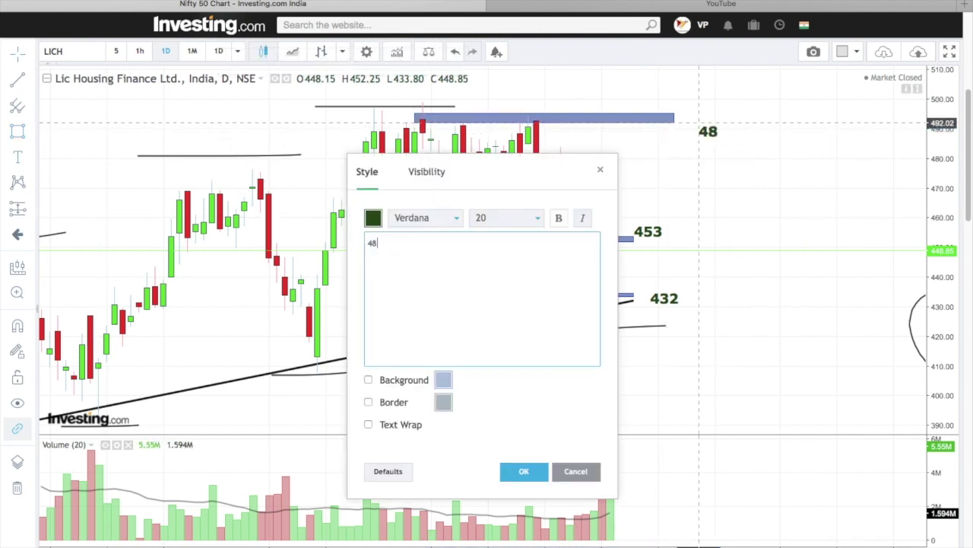
click(523, 471)
drag(719, 134, 711, 122)
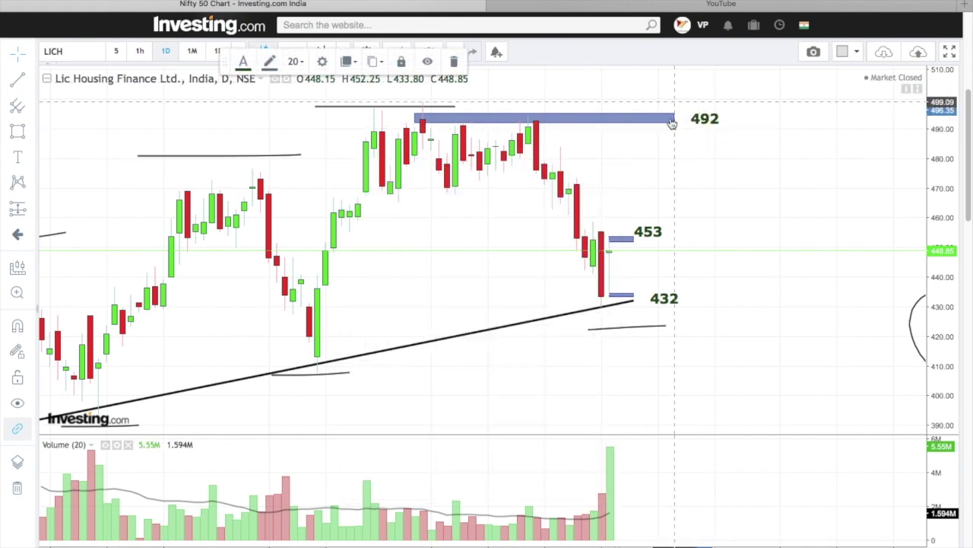
- Zoom out, draw a long zone around 520–525 and label it 525
scroll(670, 130, down, 5)
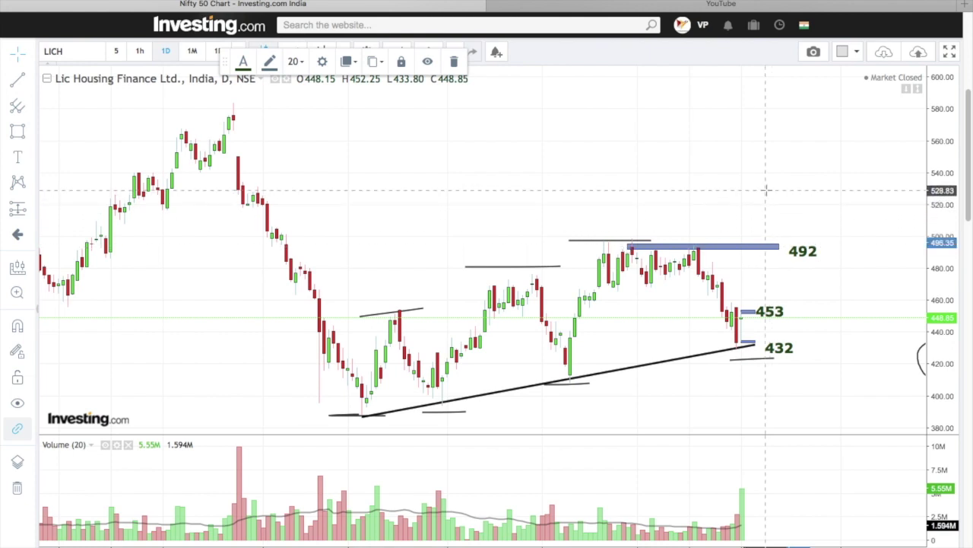
click(17, 131)
mouse_move(163, 205)
mouse_down()
mouse_move(356, 204)
mouse_move(646, 182)
mouse_move(830, 196)
mouse_up()
click(19, 157)
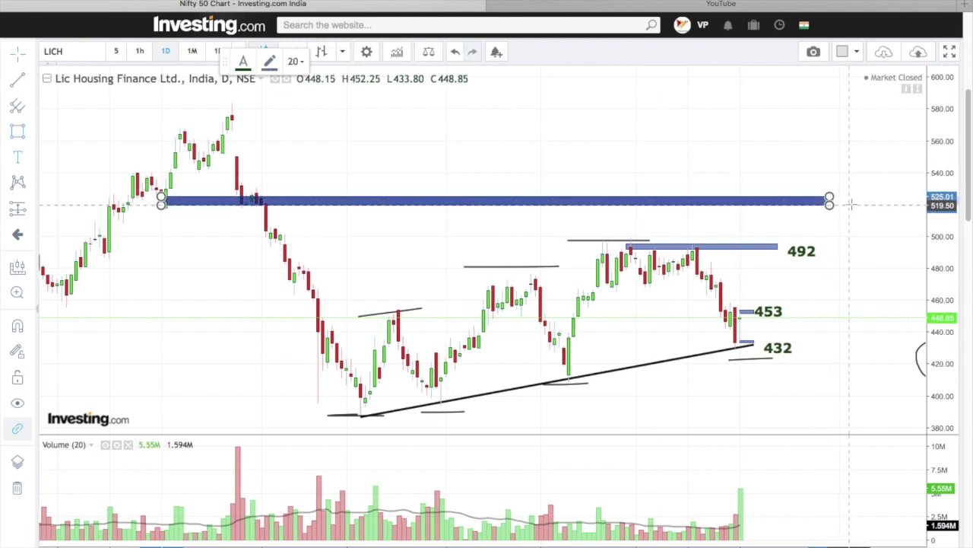
click(840, 199)
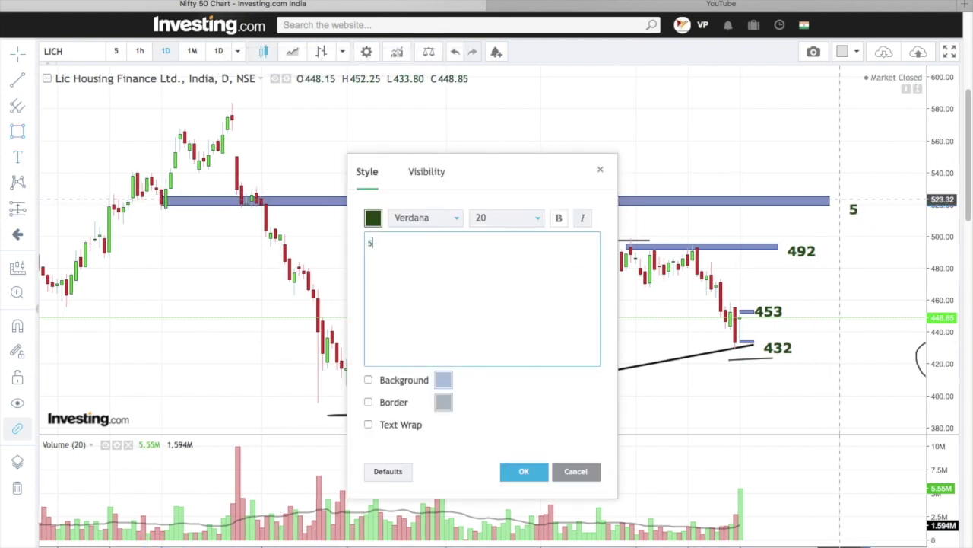
click(524, 471)
drag(846, 213, 832, 204)
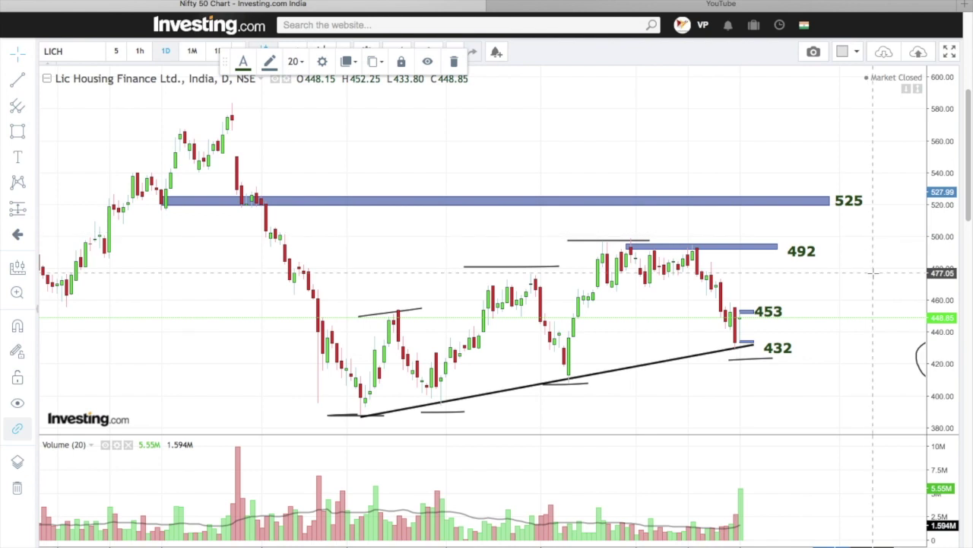
- Brush a circled 2, a small stroke, and a circle around the last volume bars
drag(873, 272, 804, 271)
click(23, 135)
click(72, 67)
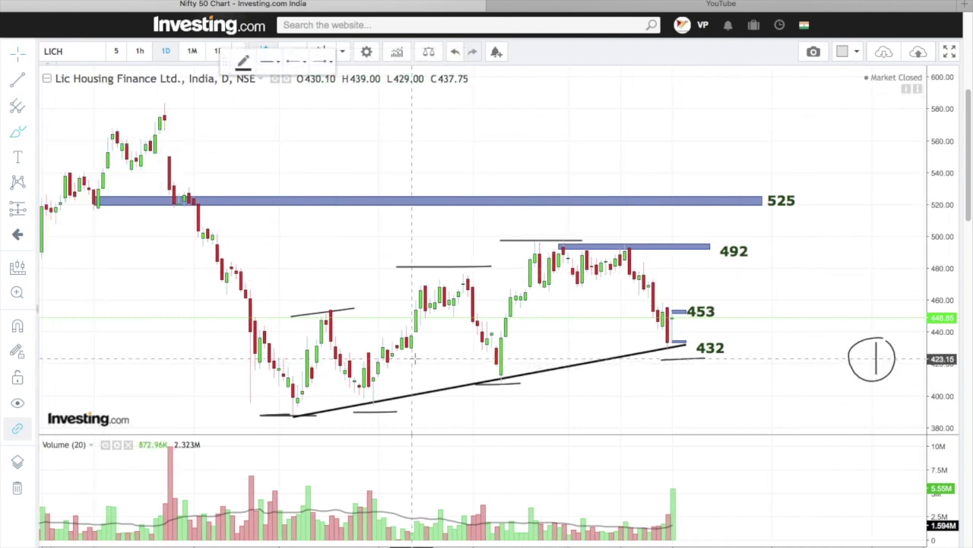
mouse_move(757, 385)
mouse_down()
mouse_move(786, 398)
mouse_move(786, 383)
mouse_up()
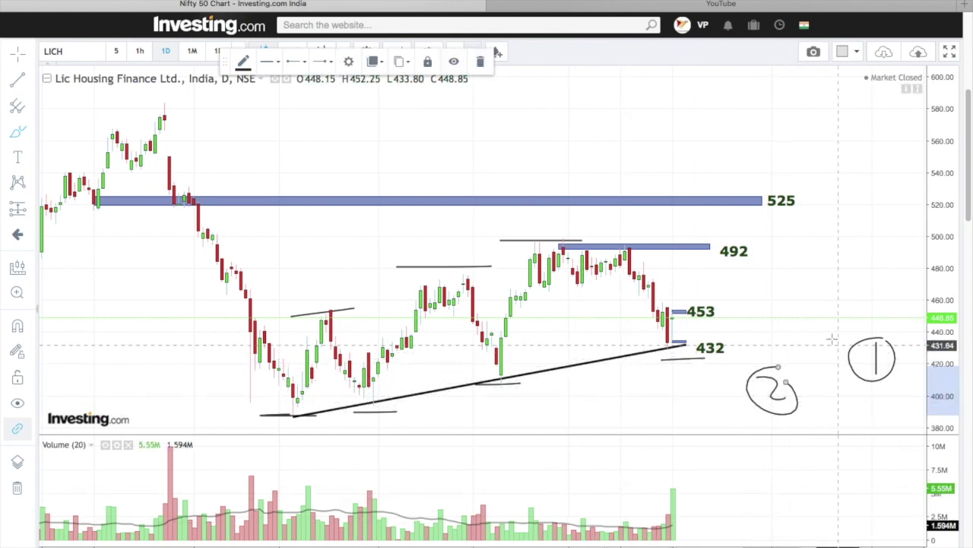
drag(816, 324, 820, 339)
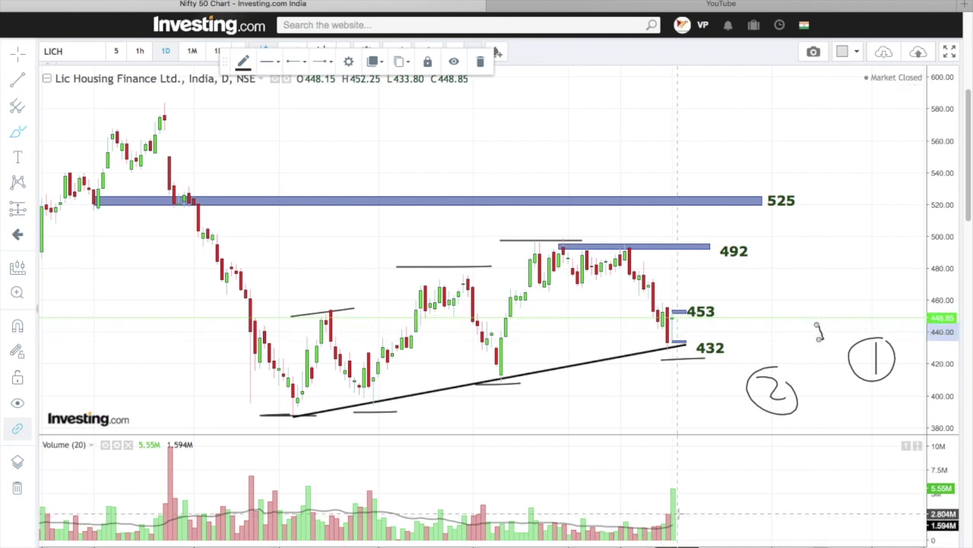
mouse_move(681, 502)
mouse_down()
mouse_move(670, 486)
mouse_move(659, 525)
mouse_move(677, 543)
mouse_move(684, 511)
mouse_up()
- Remove all drawing tools from the chart and switch to the 1h interval
right_click(646, 260)
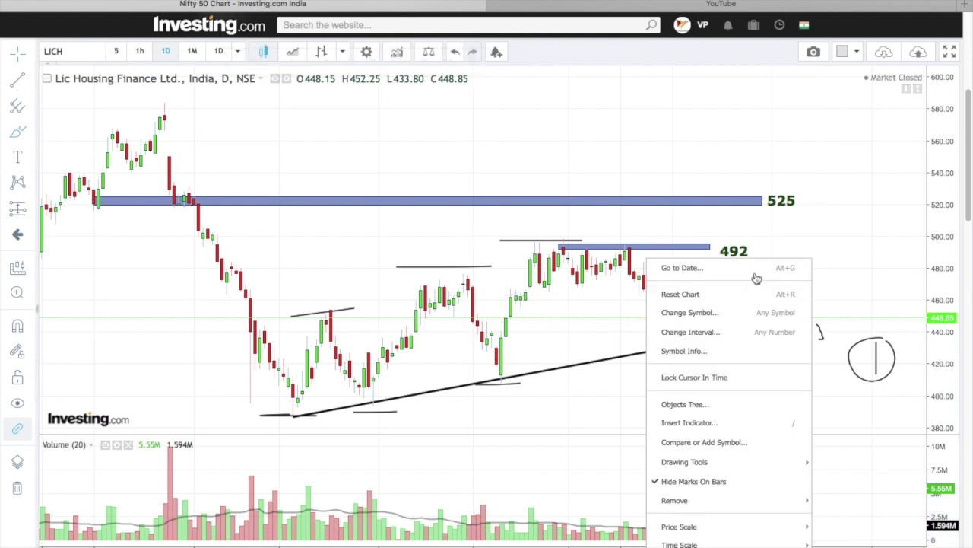
mouse_move(756, 404)
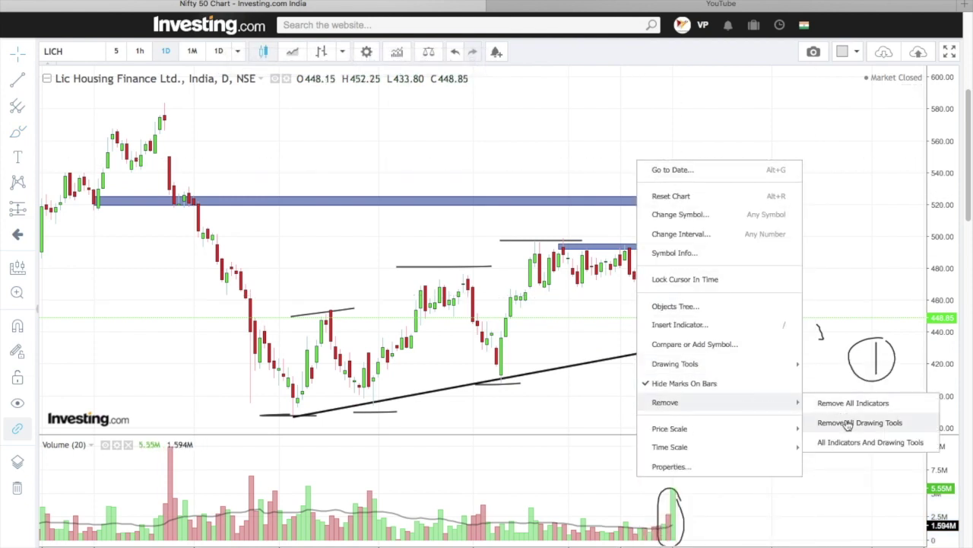
click(789, 421)
drag(750, 243, 624, 236)
click(140, 51)
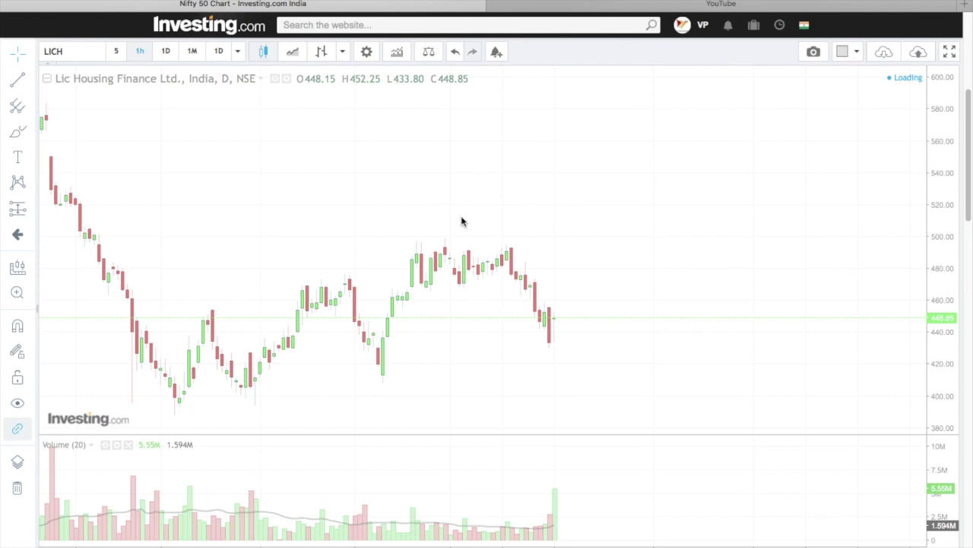
- Draw a descending trendline on the hourly chart from about 483 down to about 446
scroll(582, 240, up, 3)
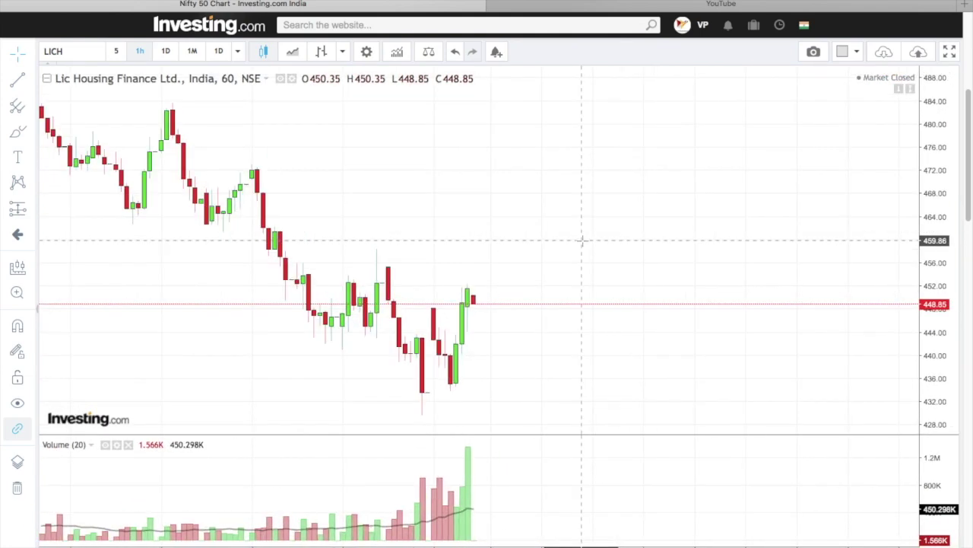
click(17, 82)
click(172, 103)
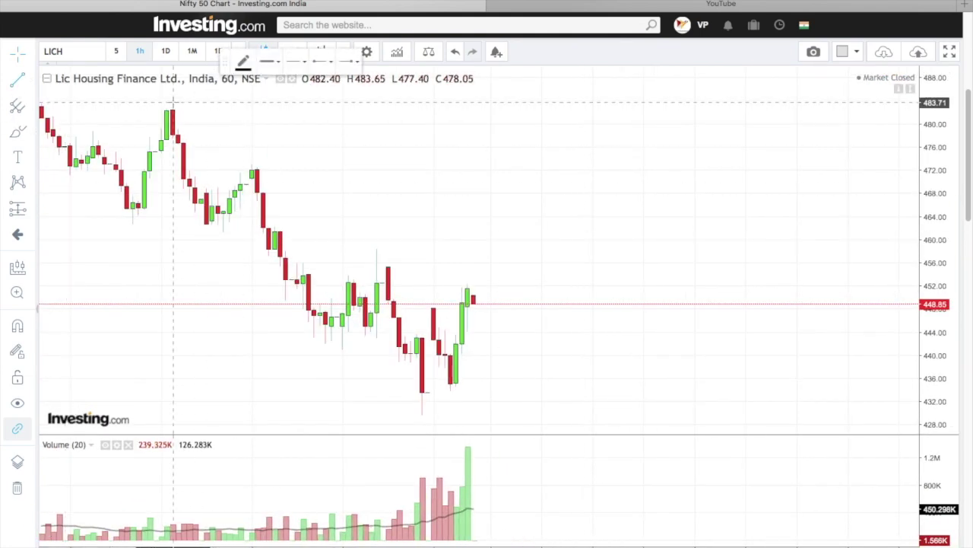
click(478, 321)
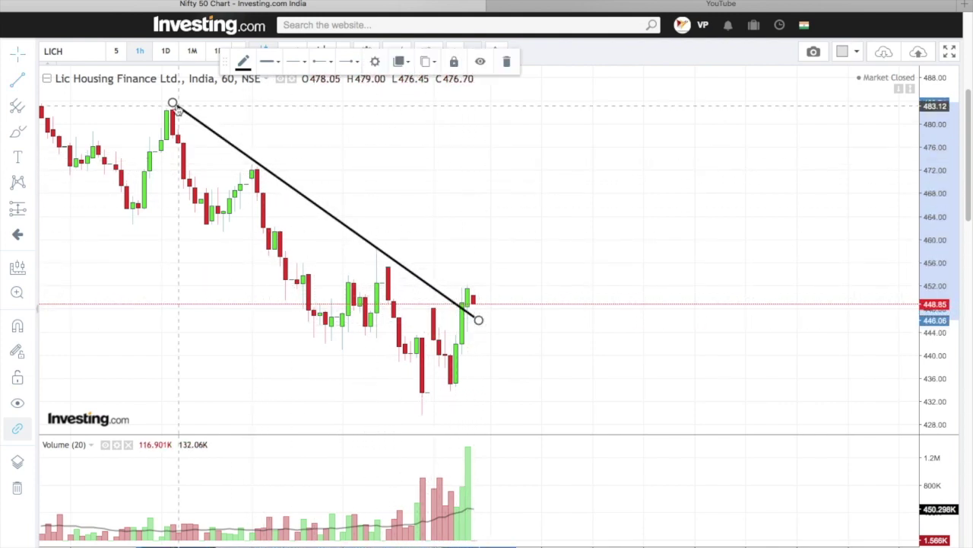
- Brush marks above three lower highs, circle breakout candles and volume spike, and sketch a wavy rise
click(402, 196)
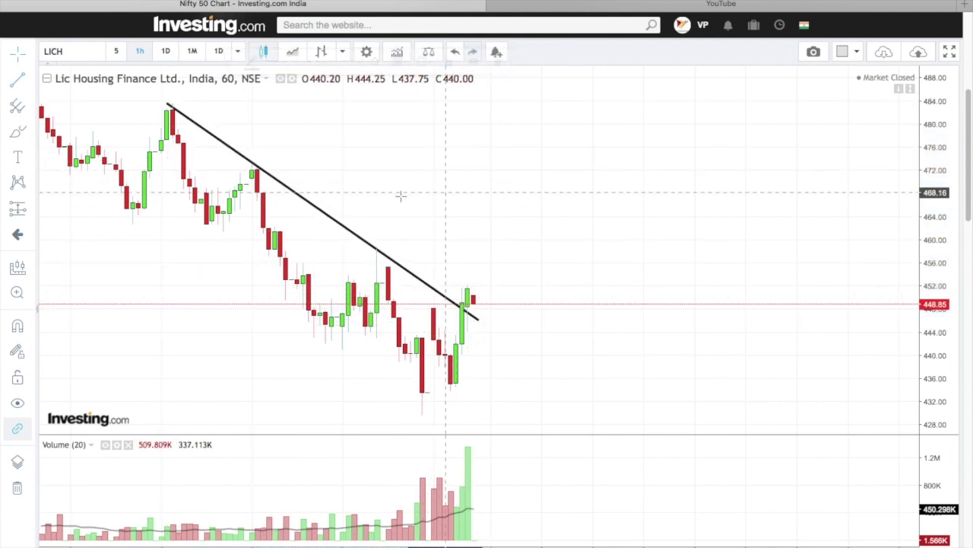
click(28, 136)
click(61, 130)
drag(181, 108, 218, 96)
drag(272, 163, 309, 155)
drag(375, 248, 434, 229)
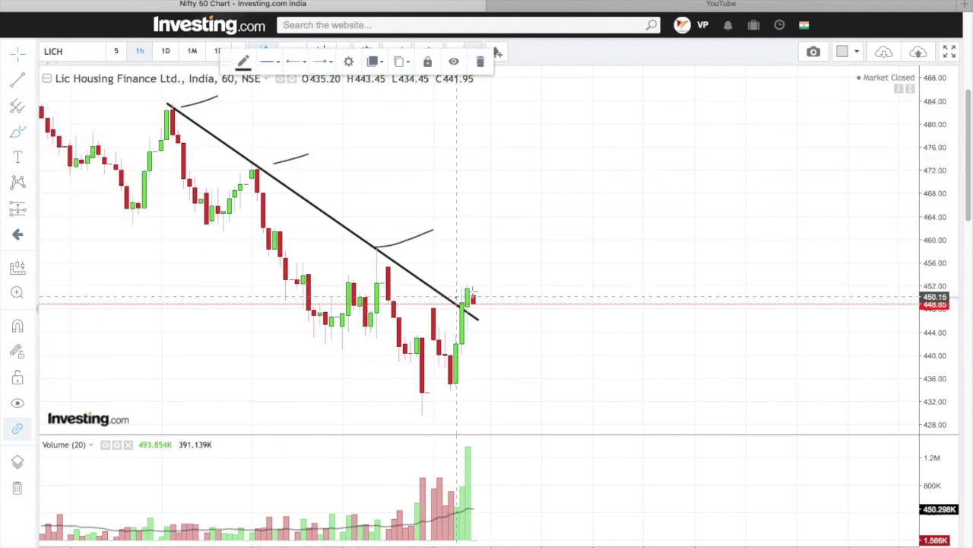
mouse_move(468, 280)
mouse_down()
mouse_move(459, 306)
mouse_move(487, 328)
mouse_up()
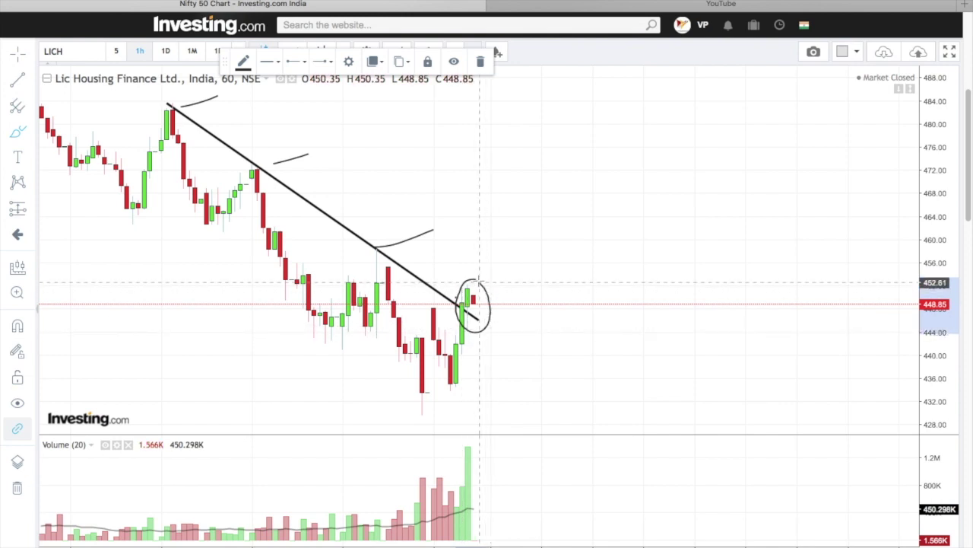
drag(473, 456, 519, 448)
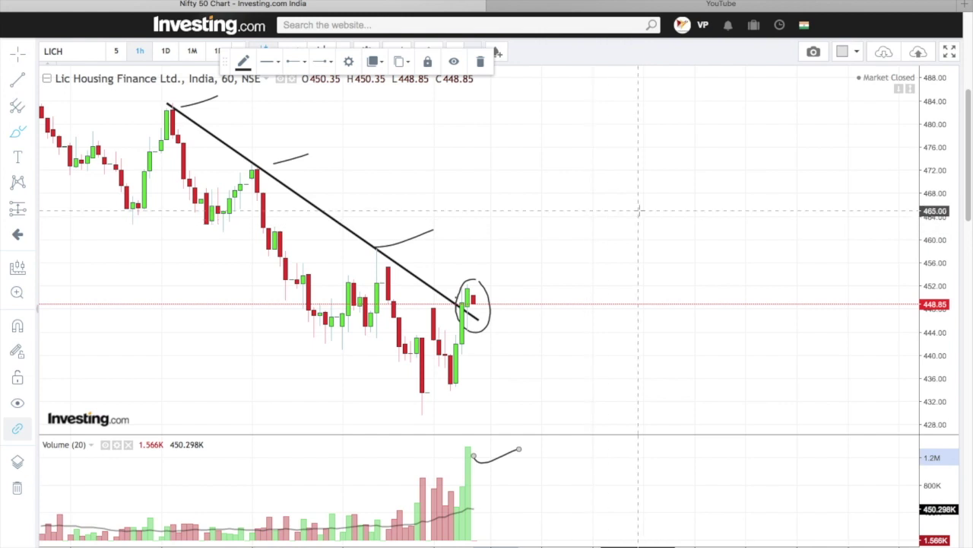
mouse_move(592, 253)
mouse_down()
mouse_move(723, 132)
mouse_move(790, 107)
mouse_up()
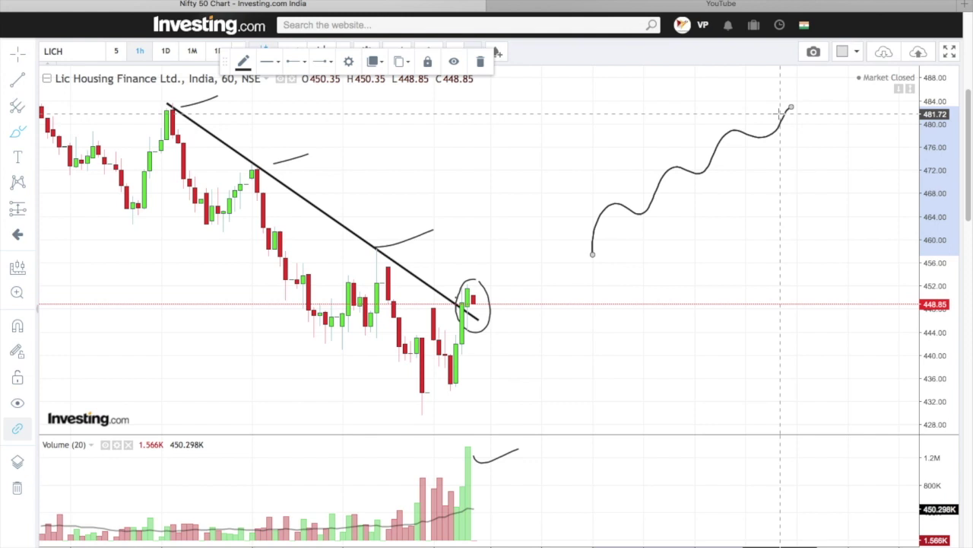
- Sketch a rising line under the wave, a triangular flag, and a second wave with its underline
drag(662, 232, 780, 154)
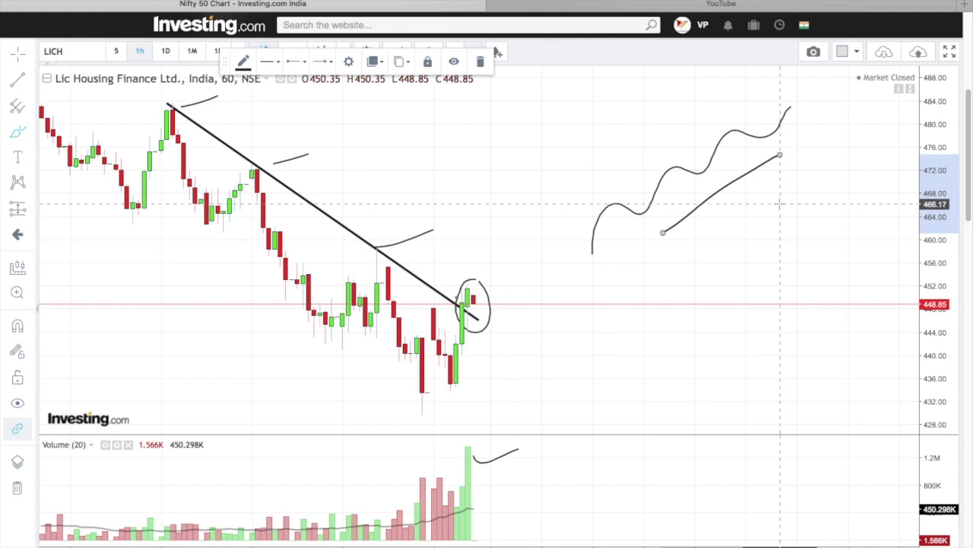
drag(777, 201, 831, 227)
mouse_move(777, 202)
mouse_down()
mouse_move(784, 266)
mouse_move(826, 234)
mouse_move(820, 215)
mouse_up()
mouse_move(660, 348)
mouse_down()
mouse_move(669, 316)
mouse_move(712, 286)
mouse_move(773, 272)
mouse_up()
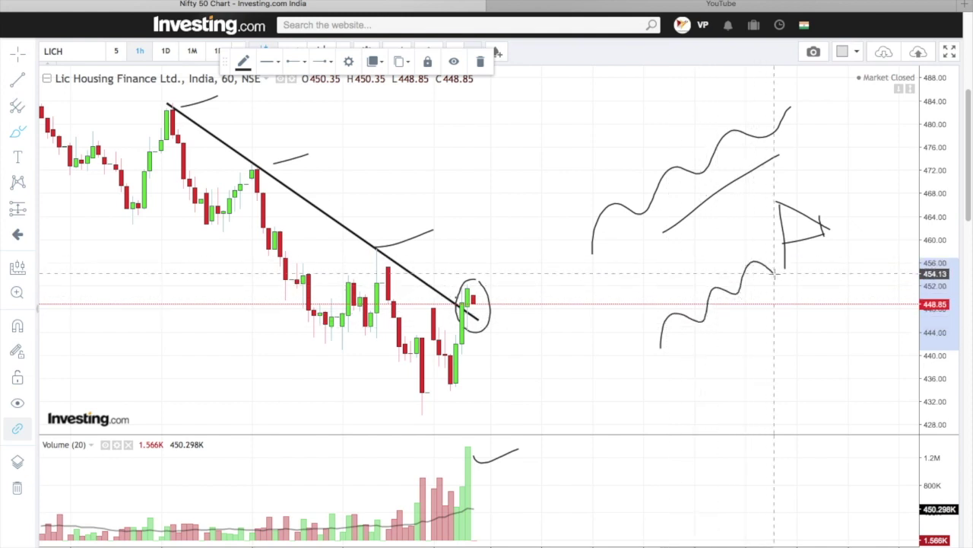
mouse_move(660, 345)
mouse_down()
mouse_move(783, 275)
mouse_move(777, 295)
mouse_move(770, 273)
mouse_up()
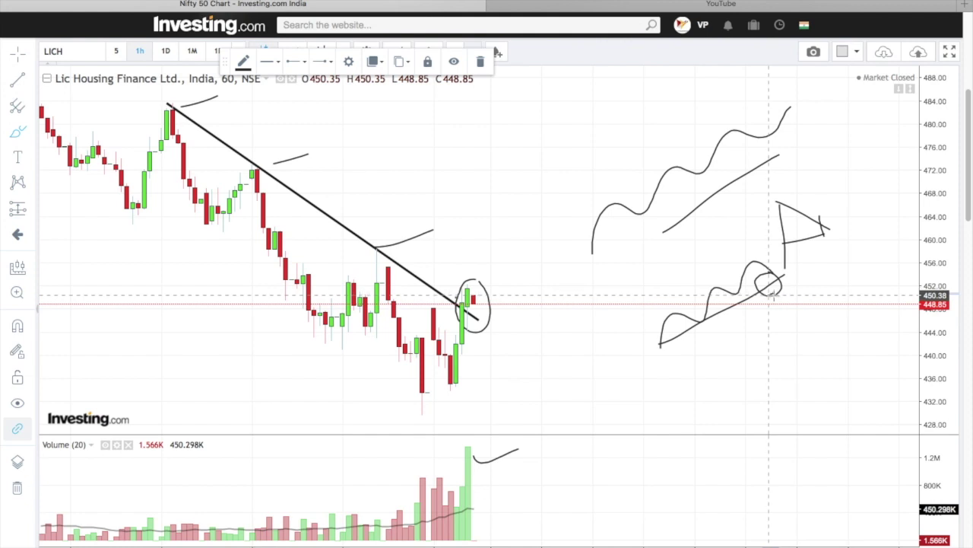
drag(748, 253, 780, 235)
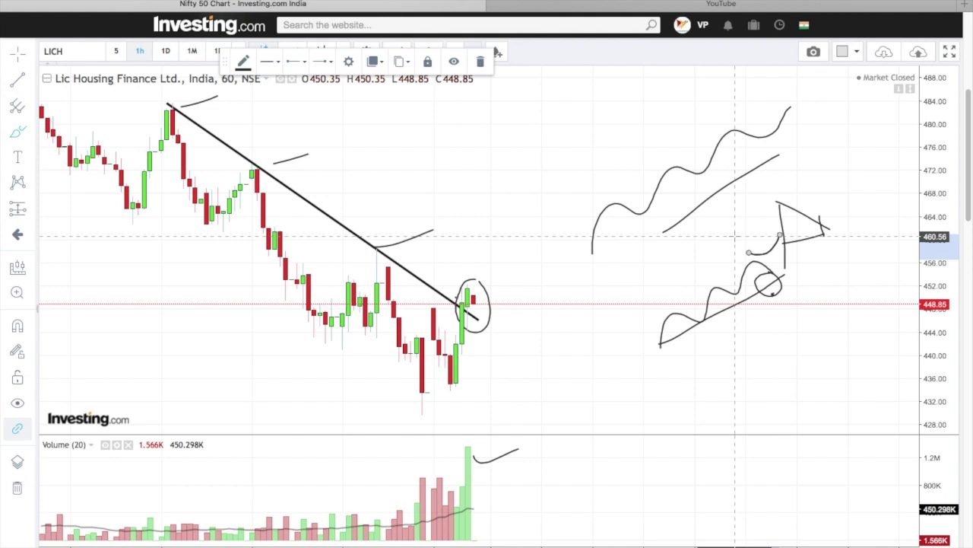
right_click(582, 156)
- Load Larsen & Toubro (NSE:LART) by searching 'LARSEN' and set the 1D interval
click(514, 156)
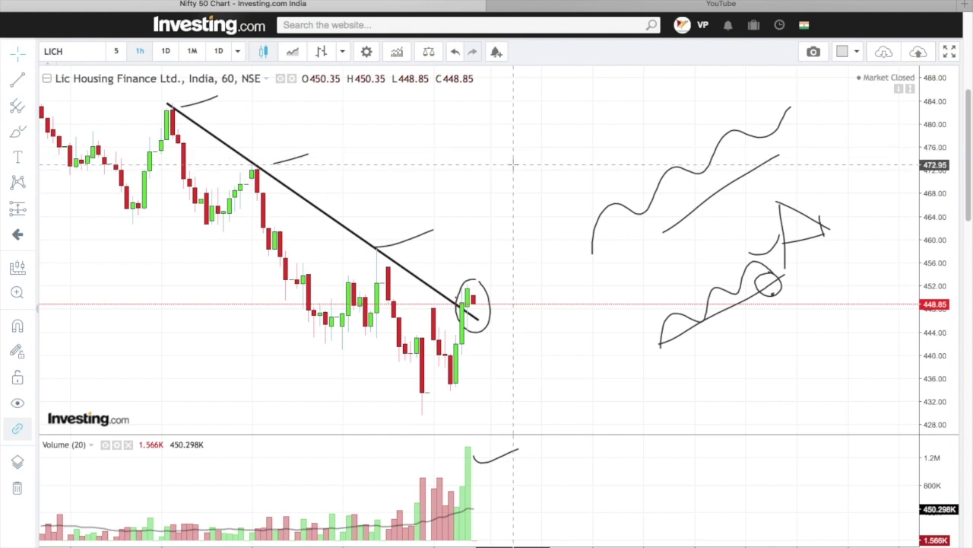
click(87, 52)
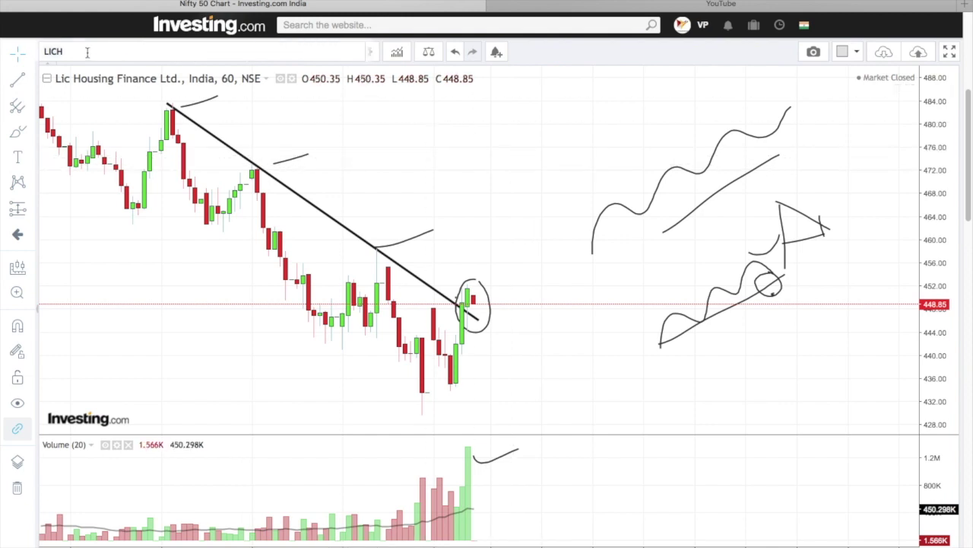
text(L)
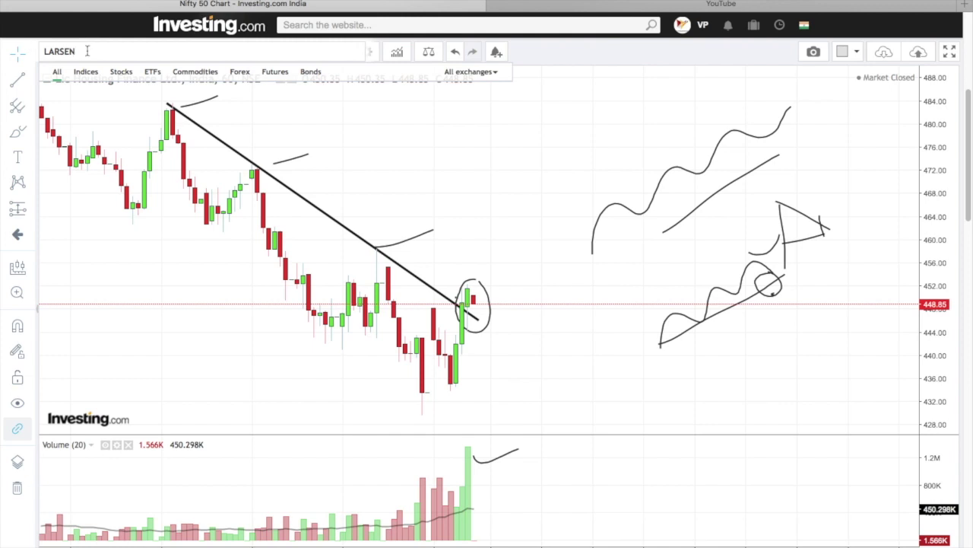
text(ARSEN)
click(190, 98)
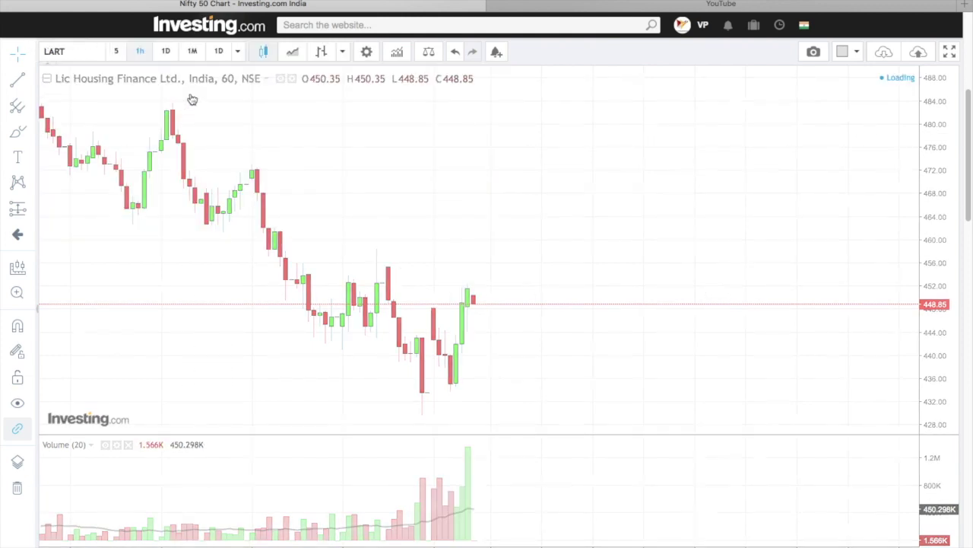
click(168, 52)
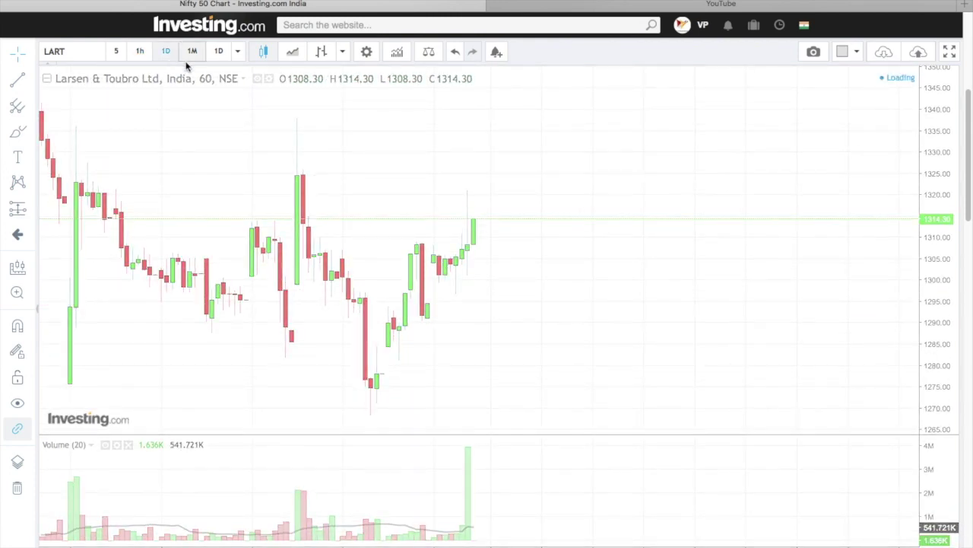
drag(317, 213, 601, 205)
scroll(602, 205, up, 5)
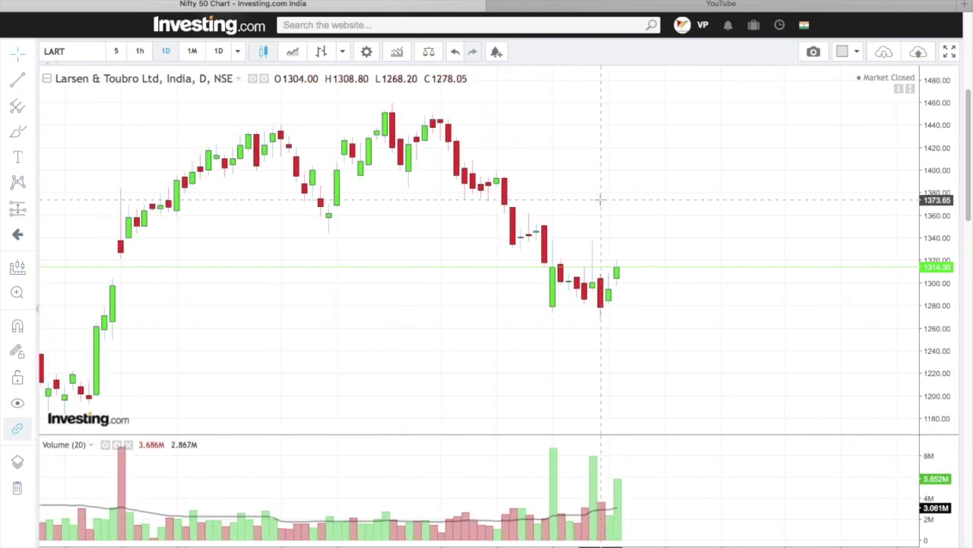
- Draw a falling trendline from the swing high near 1449 to the last green candle near 1297
scroll(673, 195, up, 2)
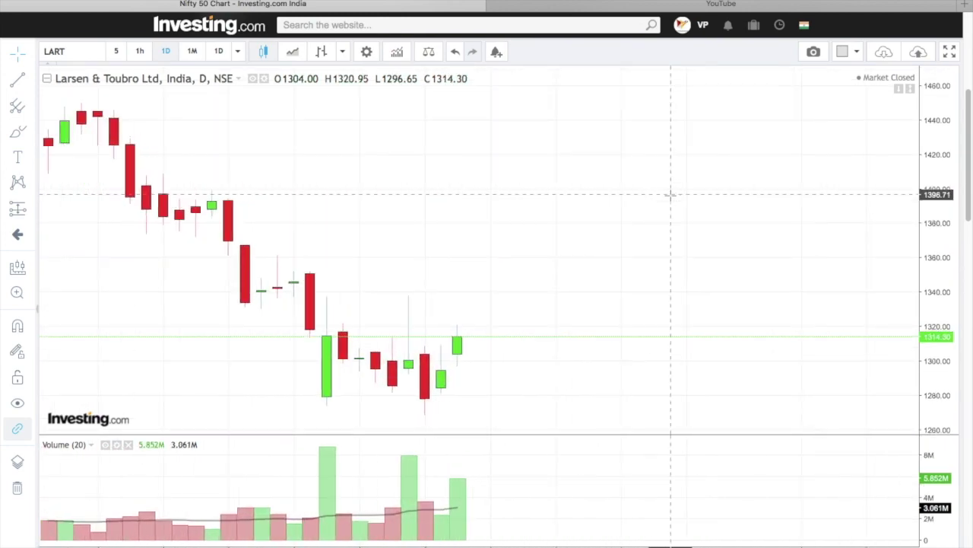
click(17, 81)
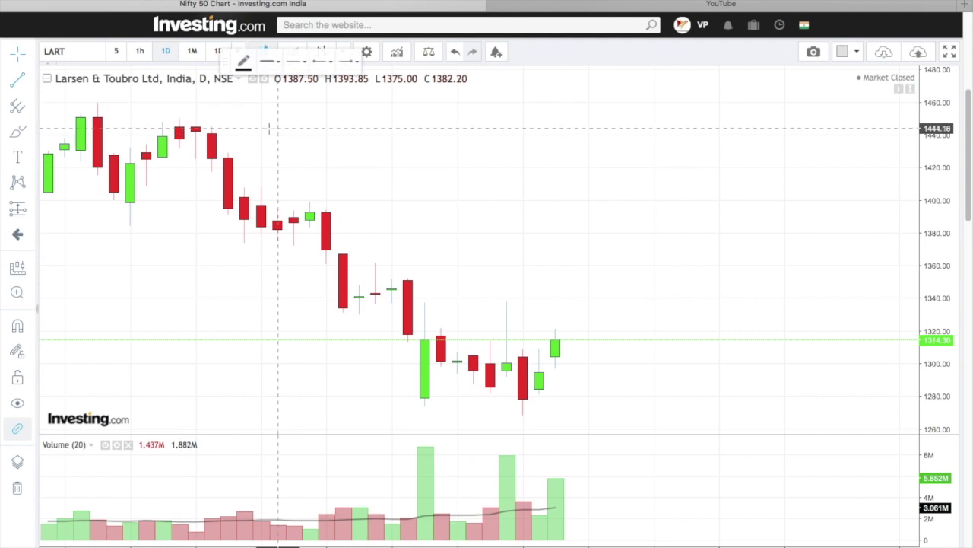
click(201, 120)
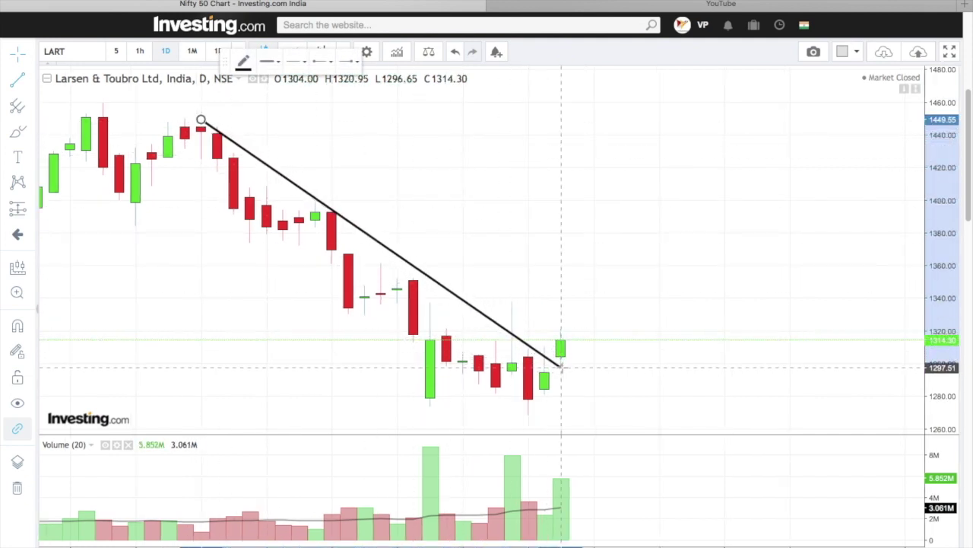
click(560, 371)
- Brush strokes along the trendline and circle the last candle and last volume bar
click(18, 131)
drag(220, 121, 299, 116)
drag(333, 202, 380, 200)
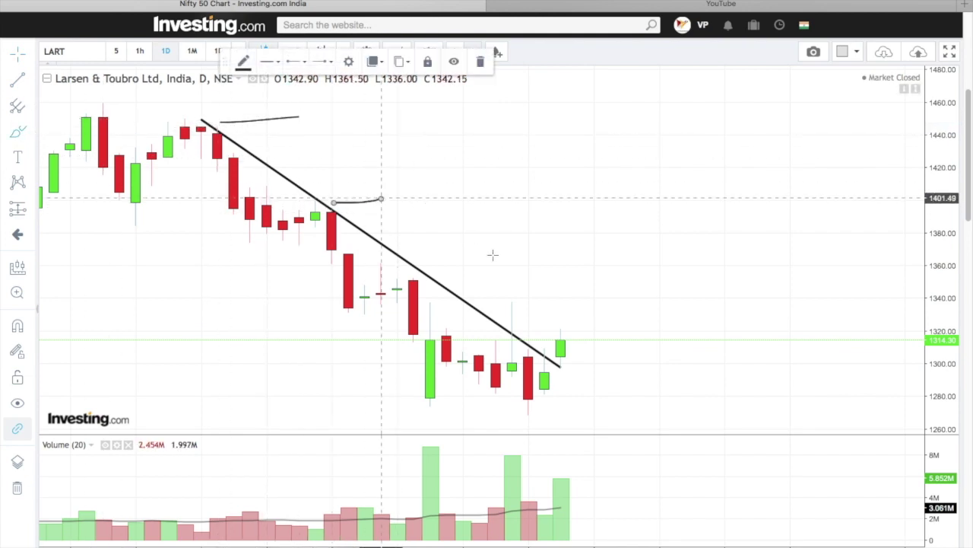
drag(434, 267, 446, 263)
mouse_move(514, 335)
mouse_down()
mouse_move(530, 320)
mouse_move(569, 325)
mouse_move(544, 349)
mouse_move(578, 357)
mouse_move(581, 340)
mouse_up()
mouse_move(578, 476)
mouse_down()
mouse_move(545, 497)
mouse_move(570, 540)
mouse_move(592, 517)
mouse_move(579, 487)
mouse_up()
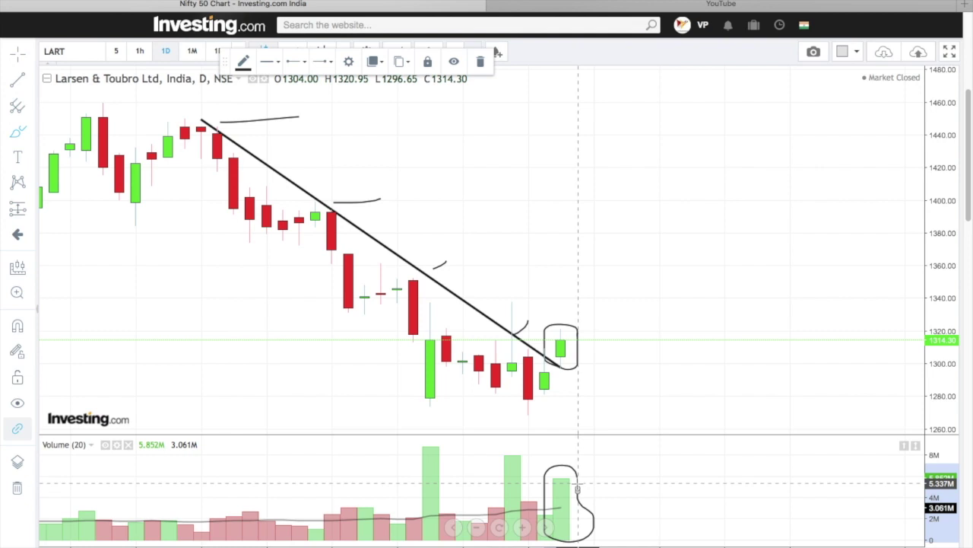
right_click(572, 191)
key(Escape)
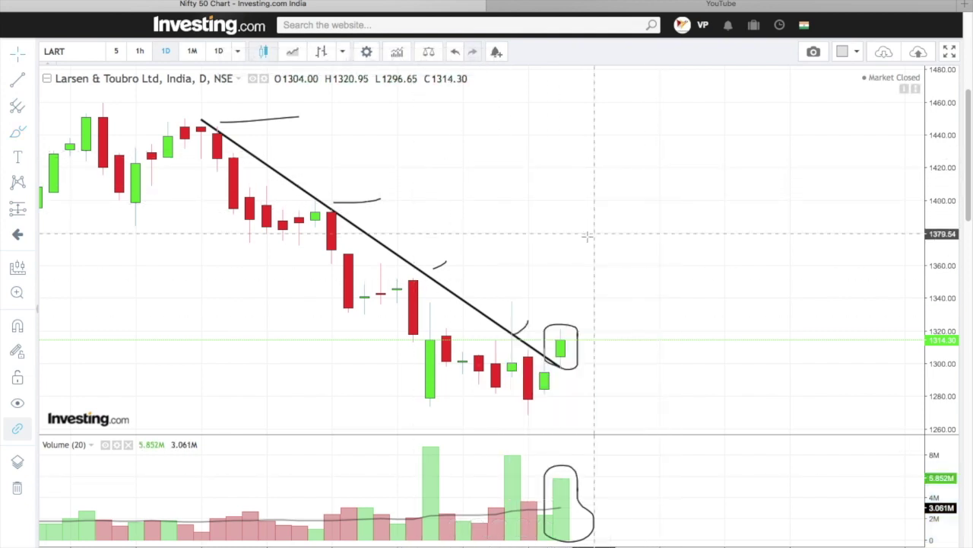
- Draw a blue zone rectangle over the last candle's top and label it 1322
click(28, 134)
click(60, 158)
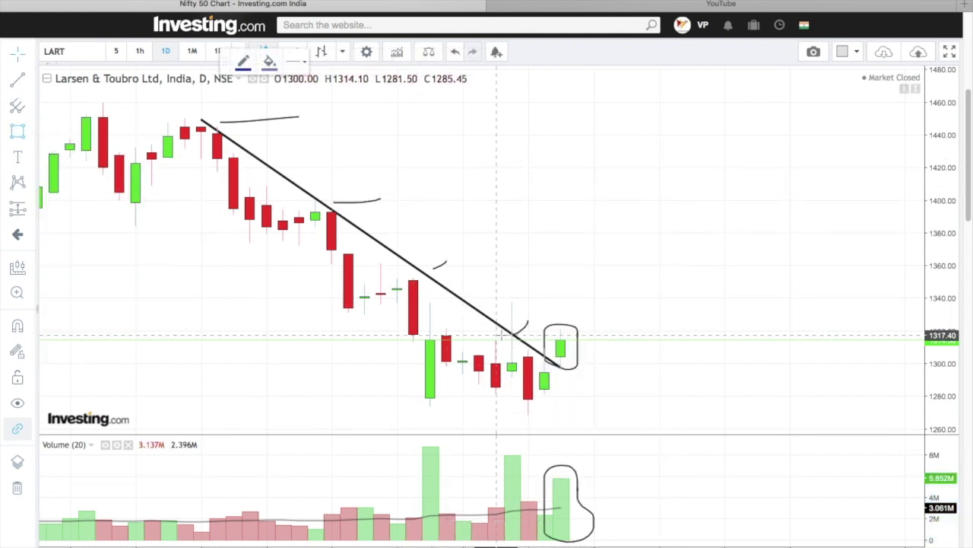
drag(544, 323, 610, 338)
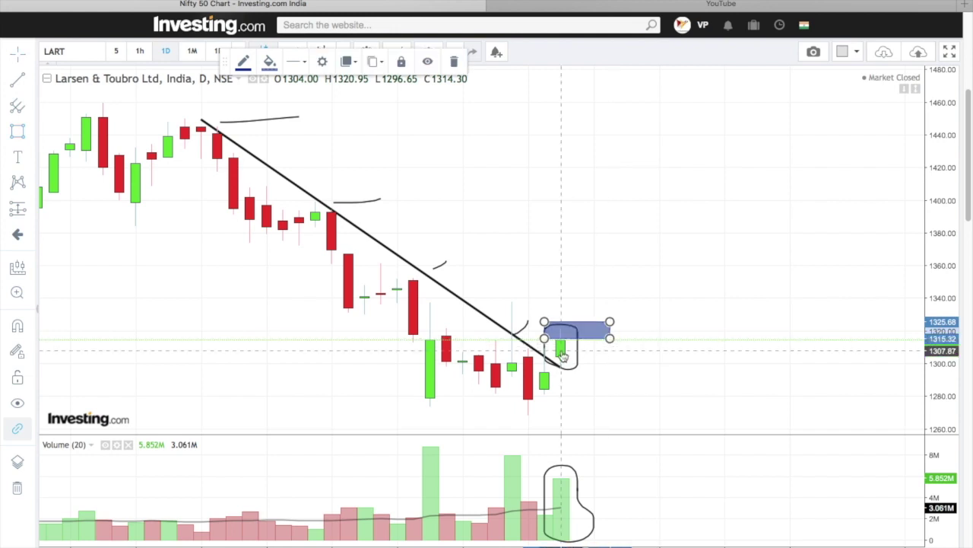
click(17, 157)
click(660, 331)
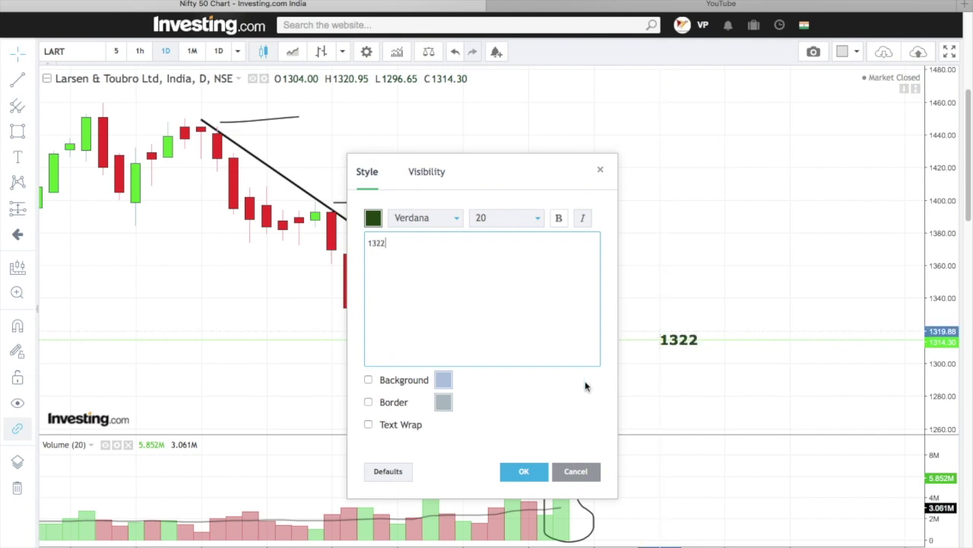
click(524, 471)
drag(674, 338, 641, 327)
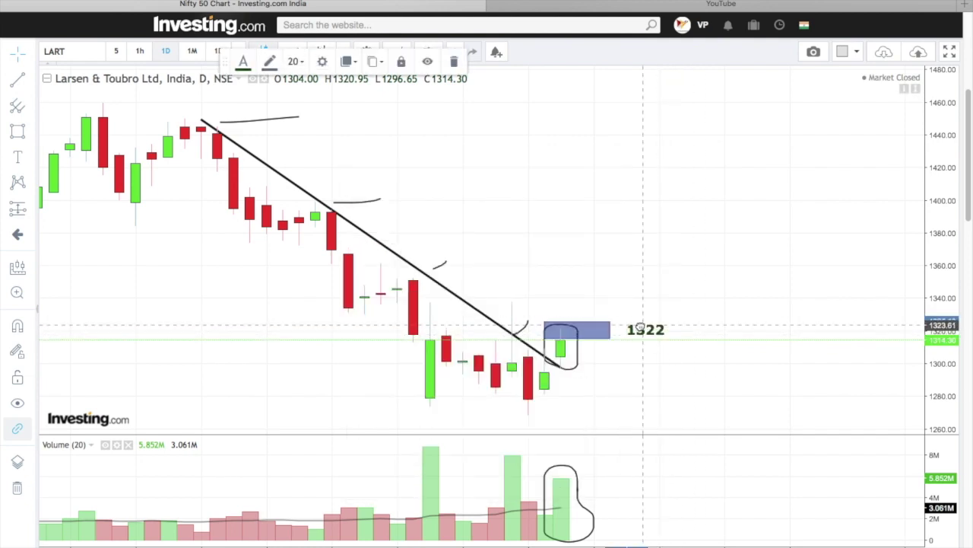
- Add a lower zone rectangle near 1296 with a 1296 label beside it
click(18, 131)
drag(544, 360, 610, 372)
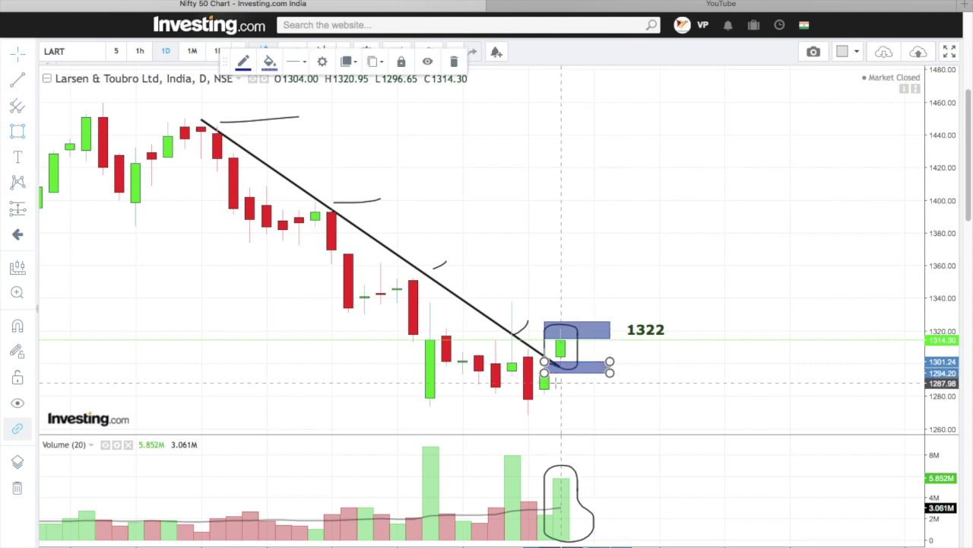
click(17, 157)
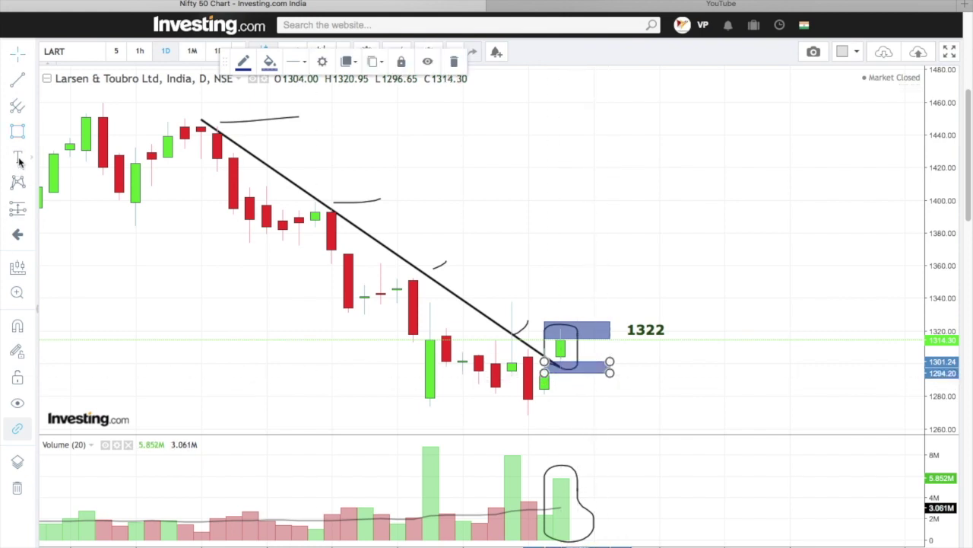
click(643, 374)
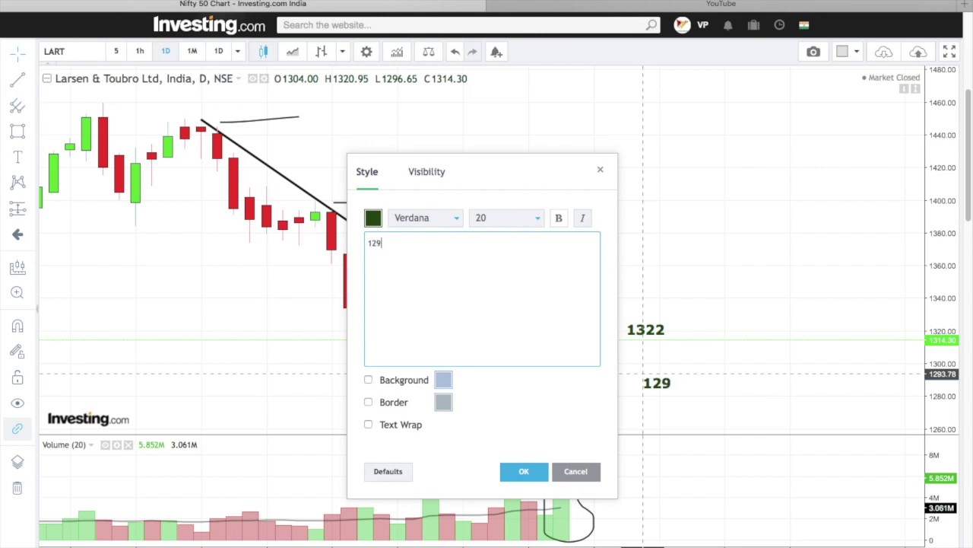
click(524, 471)
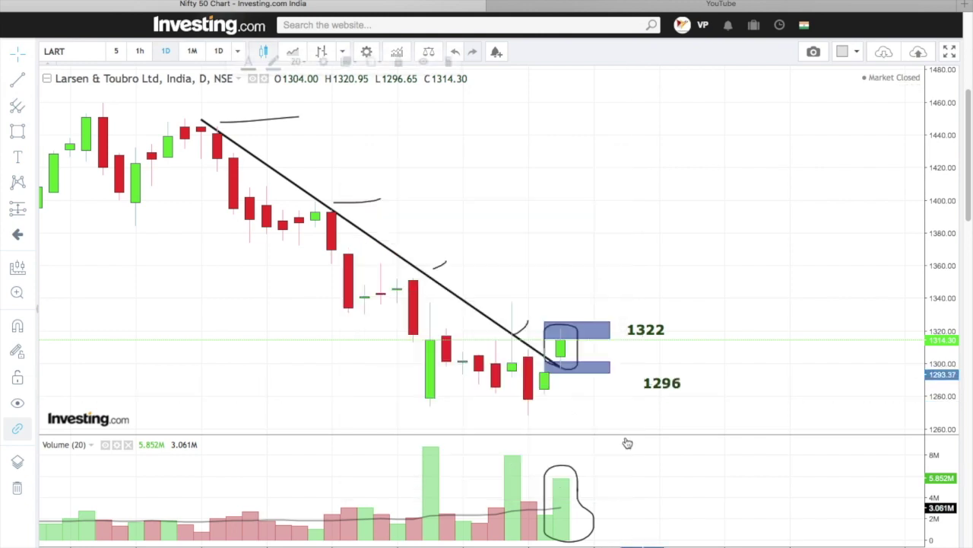
scroll(609, 380, right, 3)
drag(620, 383, 607, 375)
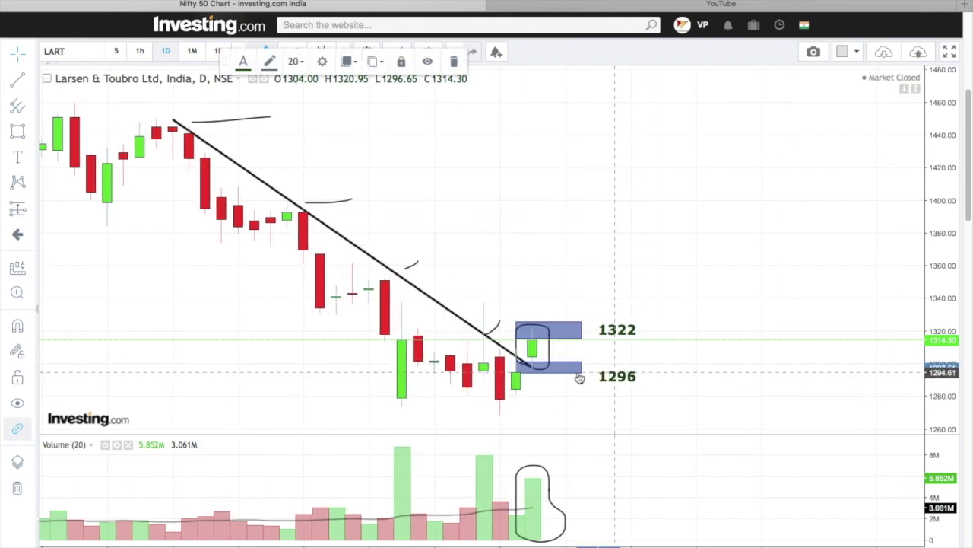
- Draw a long, slightly thickened zone rectangle near 1365
click(17, 131)
drag(303, 250, 598, 255)
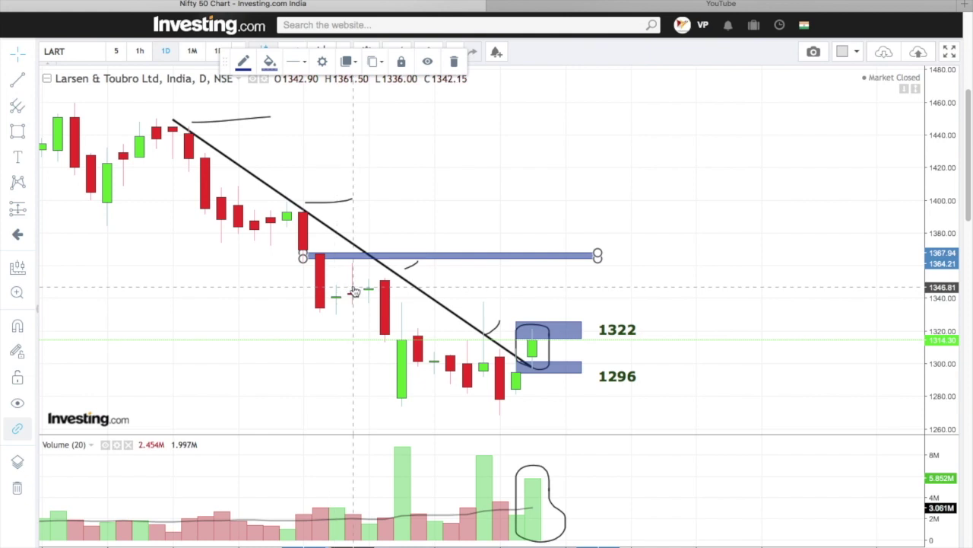
drag(598, 259, 597, 264)
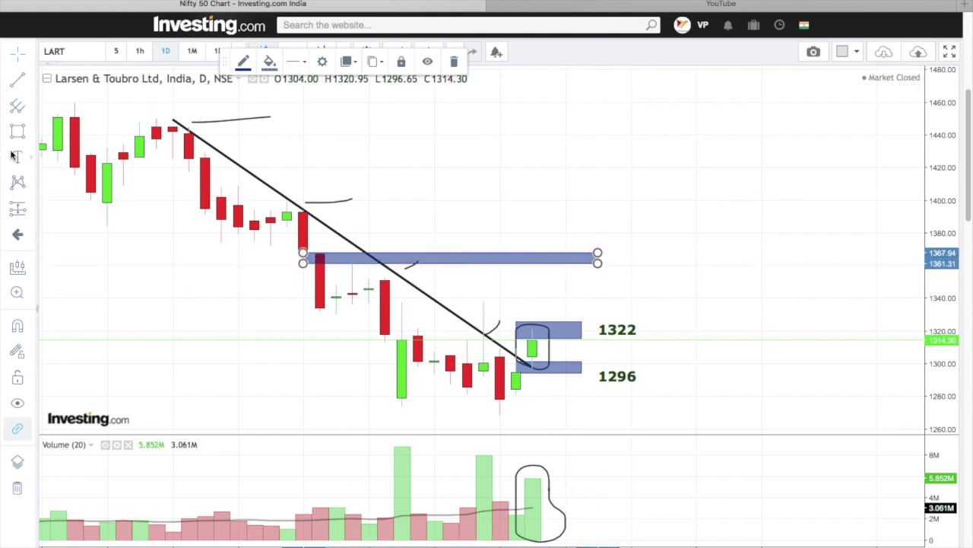
- Label the upper zone 1360, then add a zone rectangle near 1400 labelled 1395
click(617, 263)
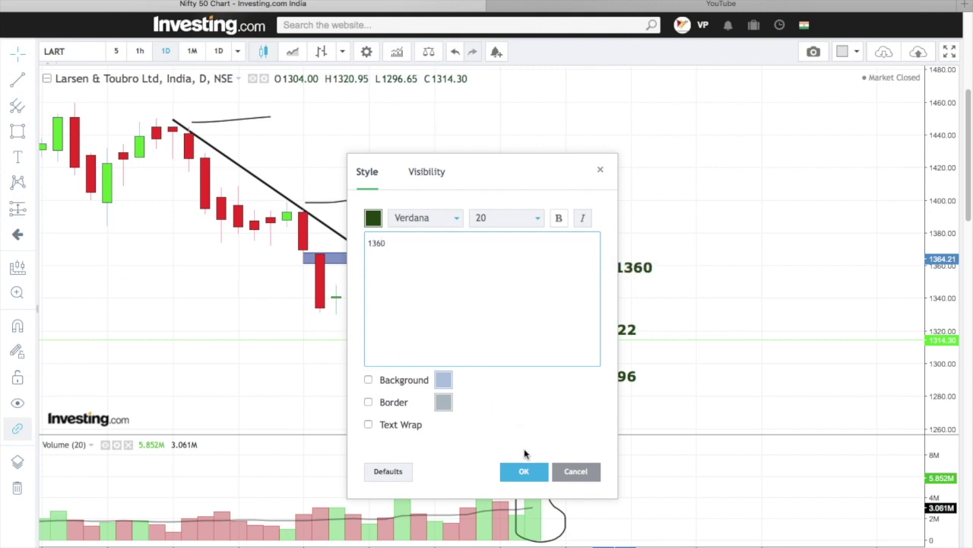
click(524, 471)
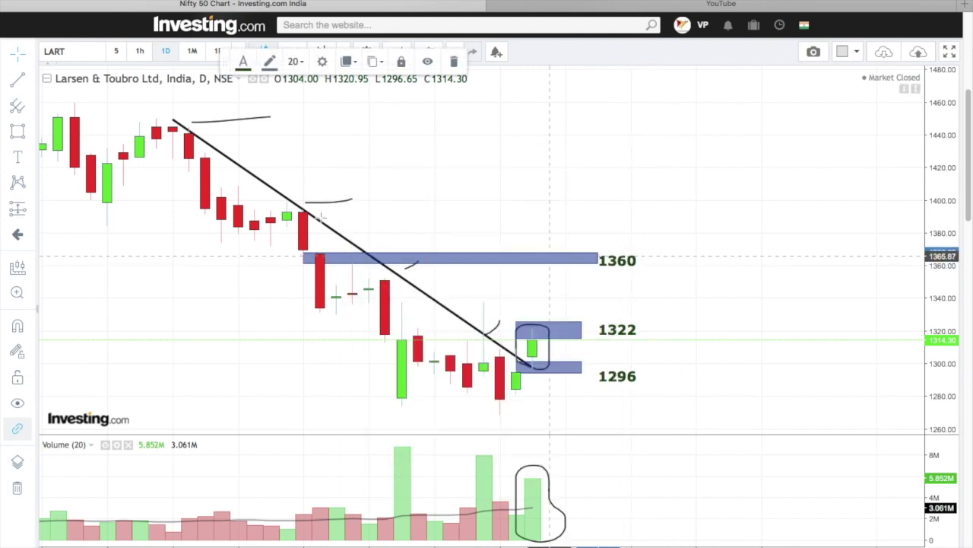
click(18, 130)
click(238, 196)
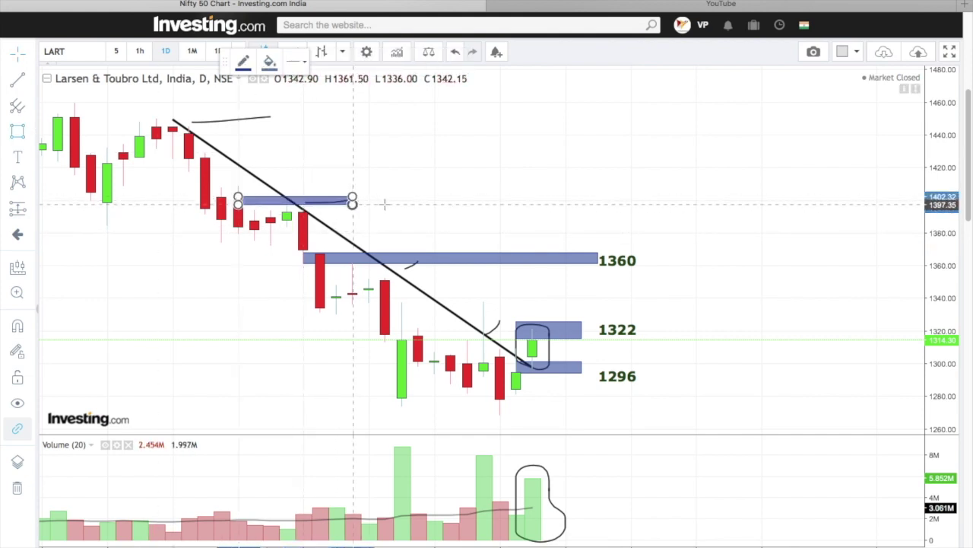
click(598, 206)
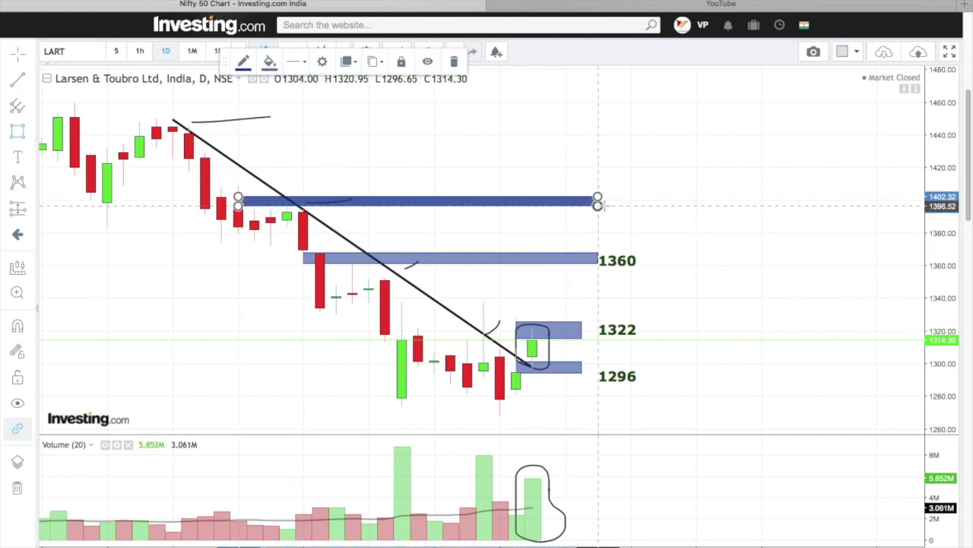
click(644, 198)
text(1395)
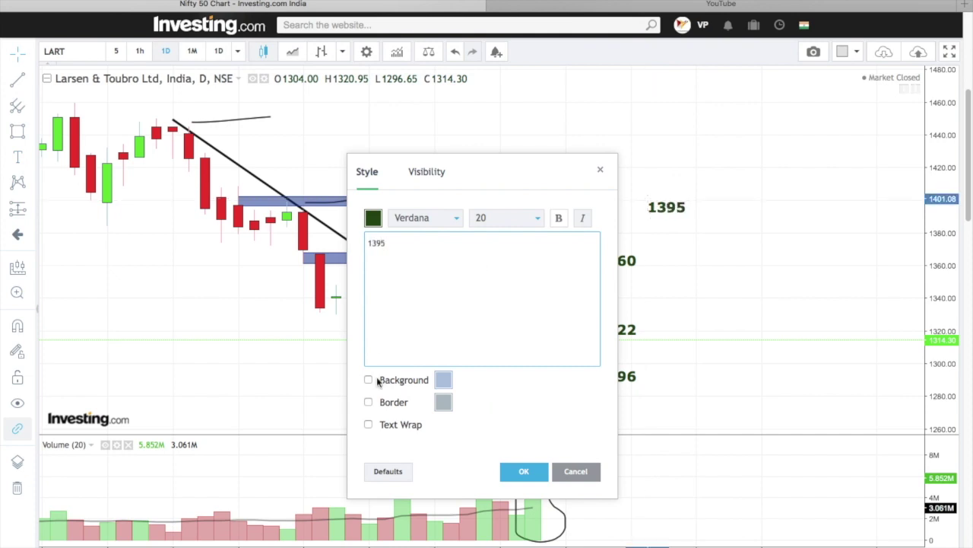
click(523, 471)
drag(662, 210, 612, 206)
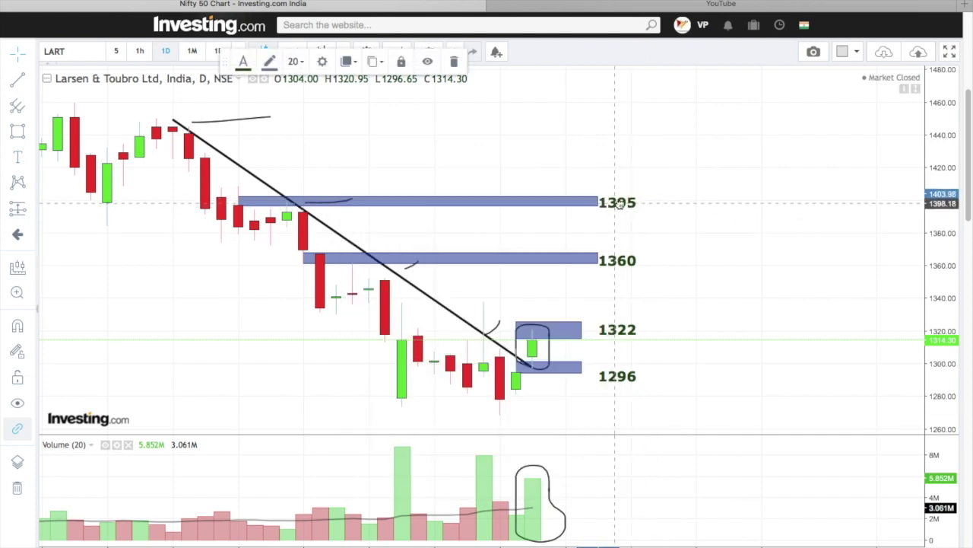
- Draw a zone rectangle near 1447 across the chart and label it 1440
click(17, 132)
click(173, 120)
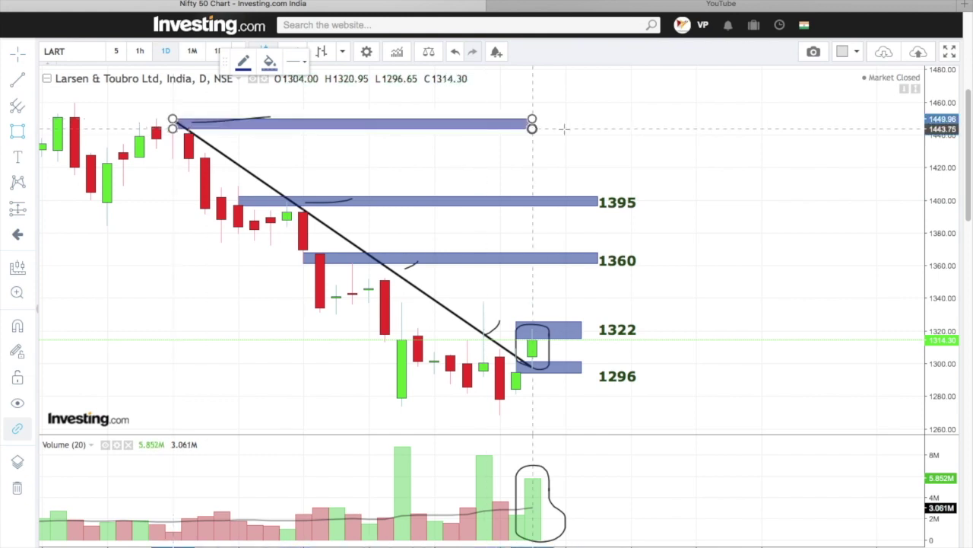
click(630, 129)
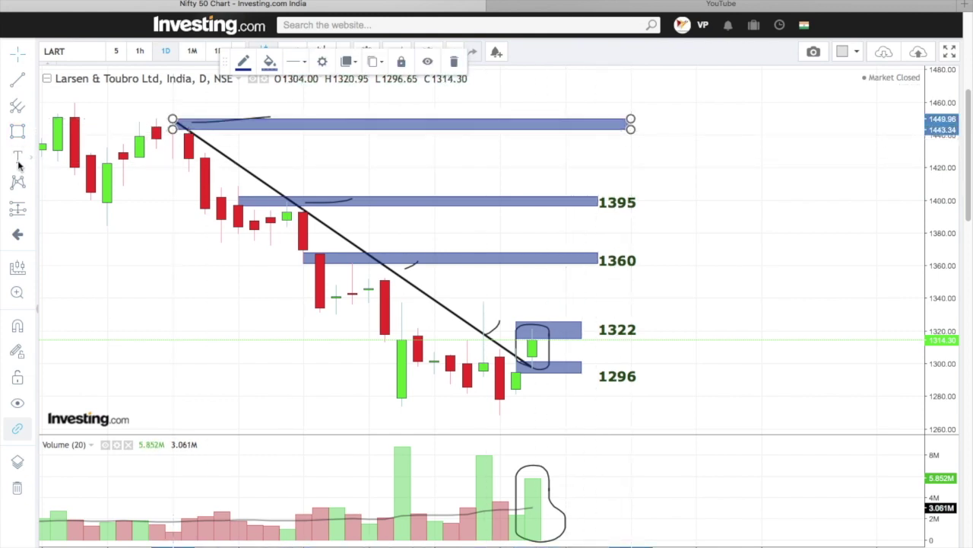
click(17, 157)
click(647, 122)
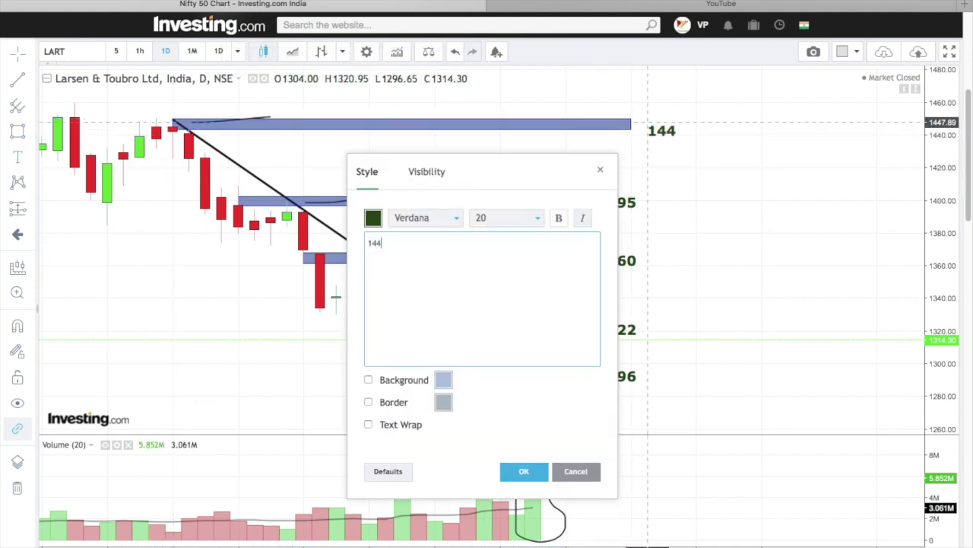
click(524, 471)
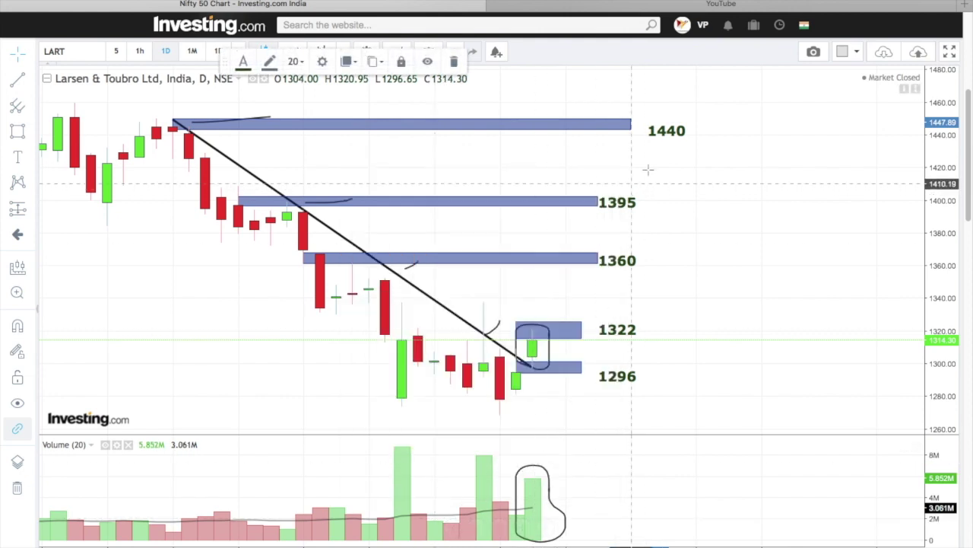
drag(668, 130, 652, 124)
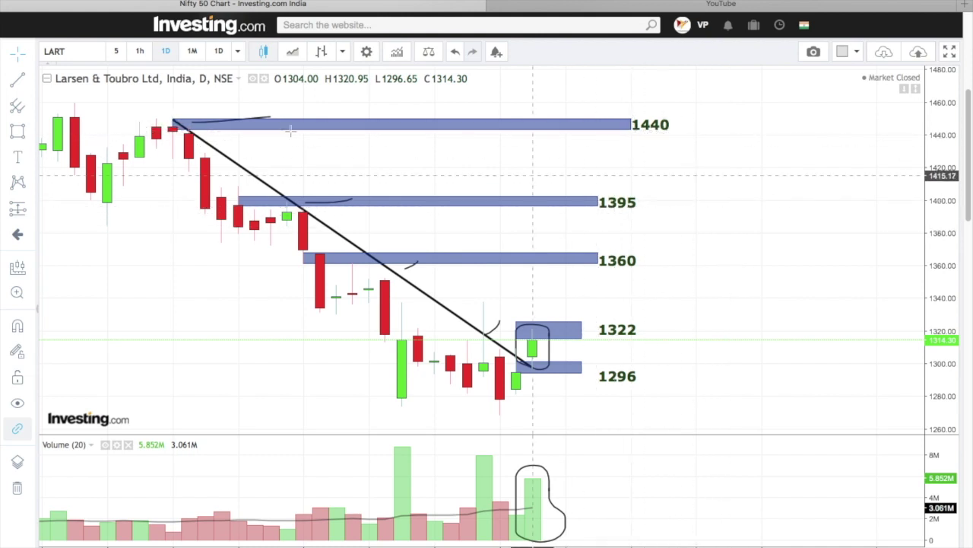
- Switch the chart to 1h candles and remove all drawings
click(140, 51)
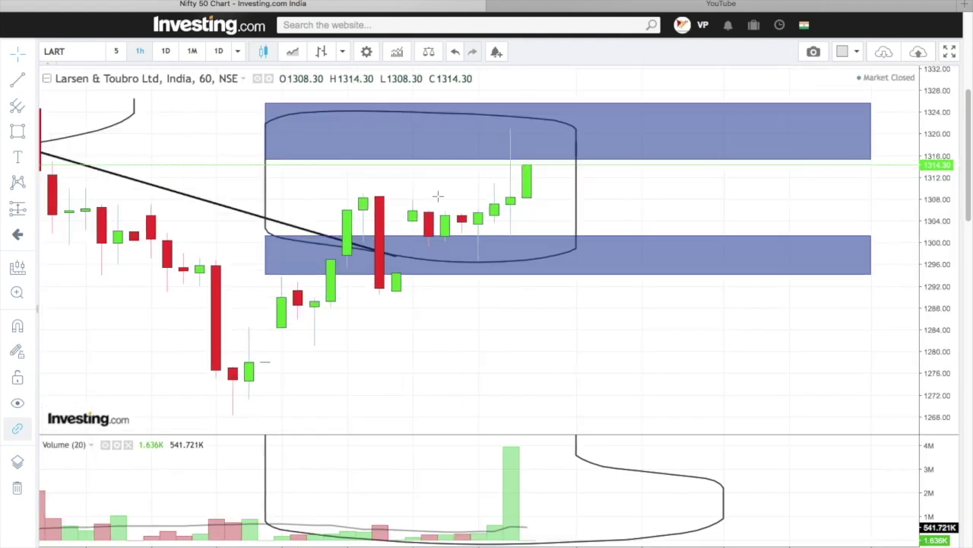
right_click(231, 143)
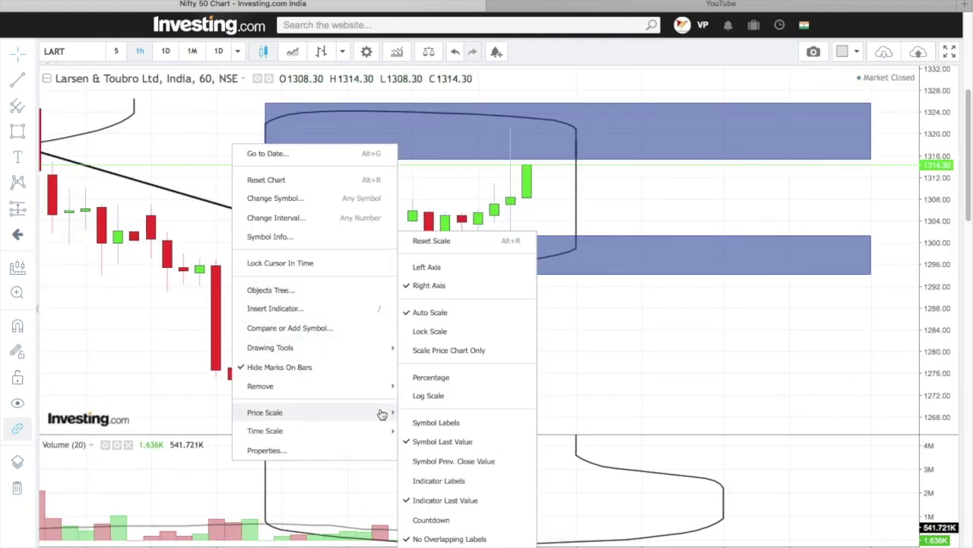
click(430, 404)
- Draw a falling trendline from the 1358 peak to the latest candle
scroll(561, 301, down, 3)
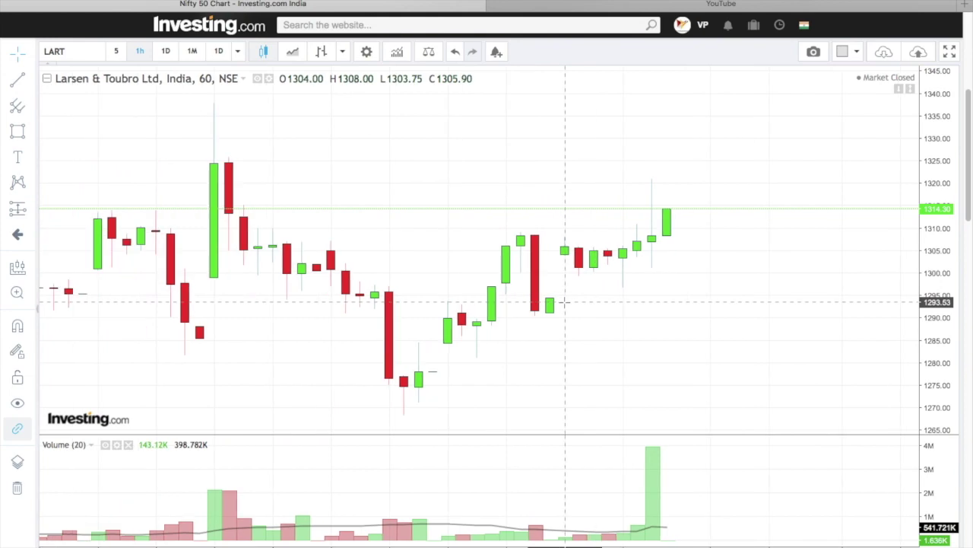
scroll(567, 304, up, 4)
scroll(569, 307, down, 5)
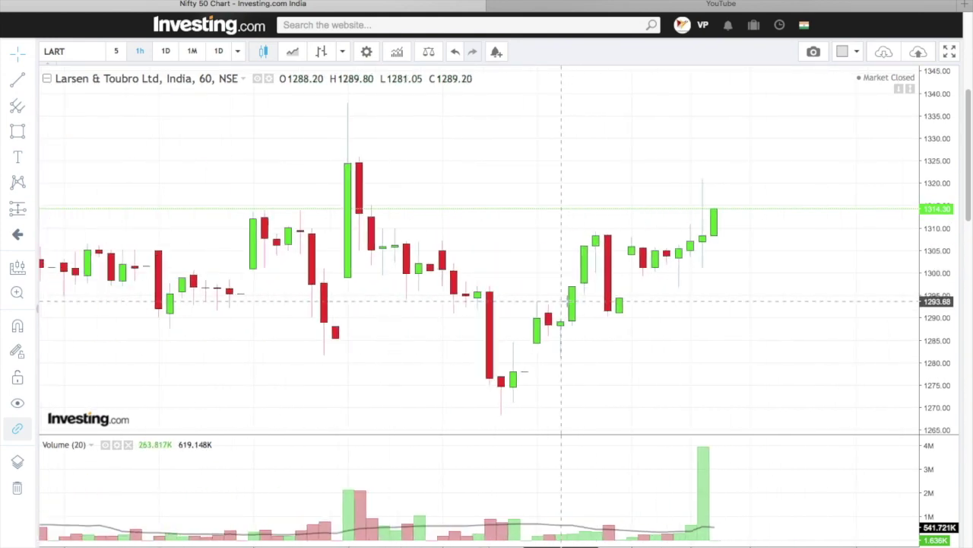
click(18, 79)
click(245, 197)
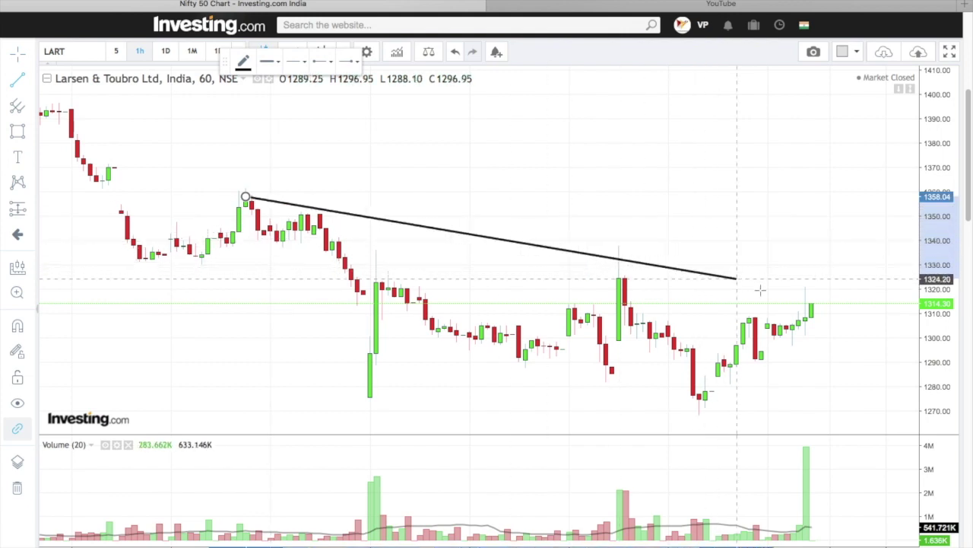
click(821, 317)
drag(742, 226, 671, 235)
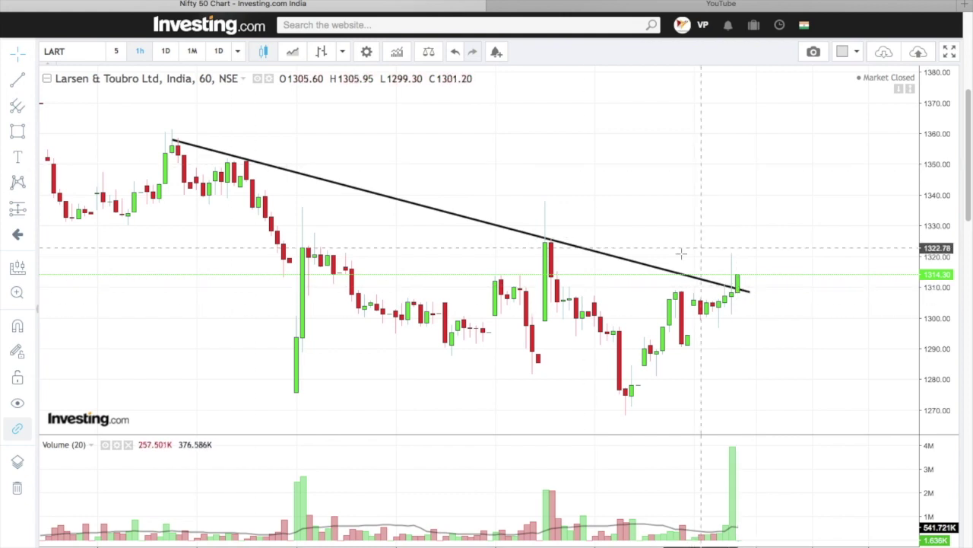
- Draw a thin rectangle bar over the last candles
click(17, 132)
drag(732, 271, 750, 288)
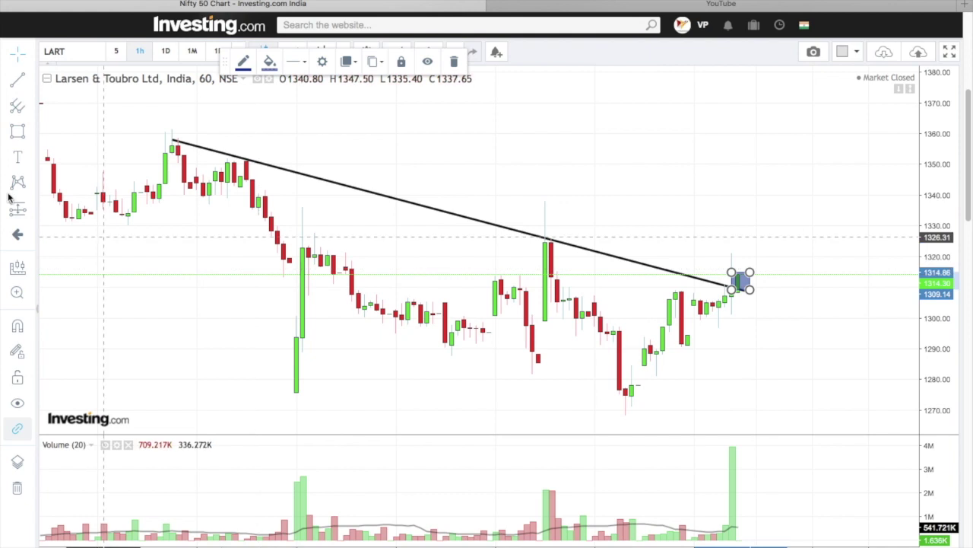
drag(733, 273, 720, 284)
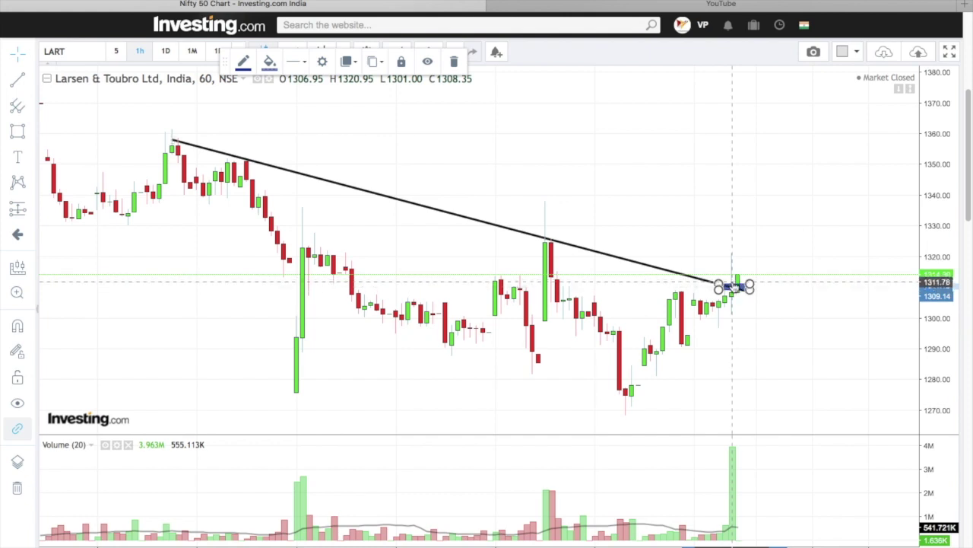
click(719, 280)
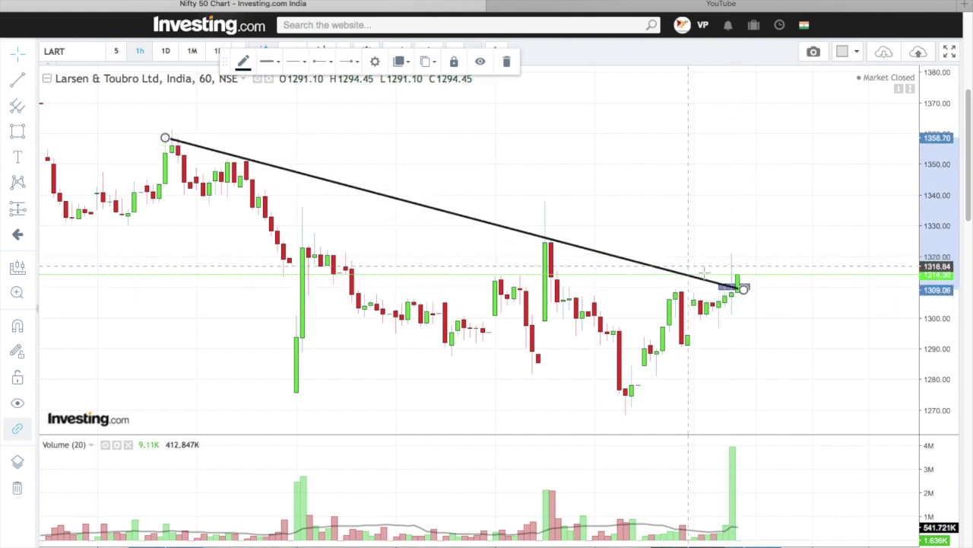
- Brush-sketch strokes around the recent lows and candles, plus a projected upward price path
click(30, 133)
click(76, 130)
drag(611, 418, 656, 409)
drag(638, 334, 658, 333)
drag(655, 375, 669, 371)
drag(656, 280, 674, 279)
drag(687, 366, 701, 362)
drag(722, 324, 744, 319)
drag(723, 257, 744, 253)
drag(777, 357, 861, 247)
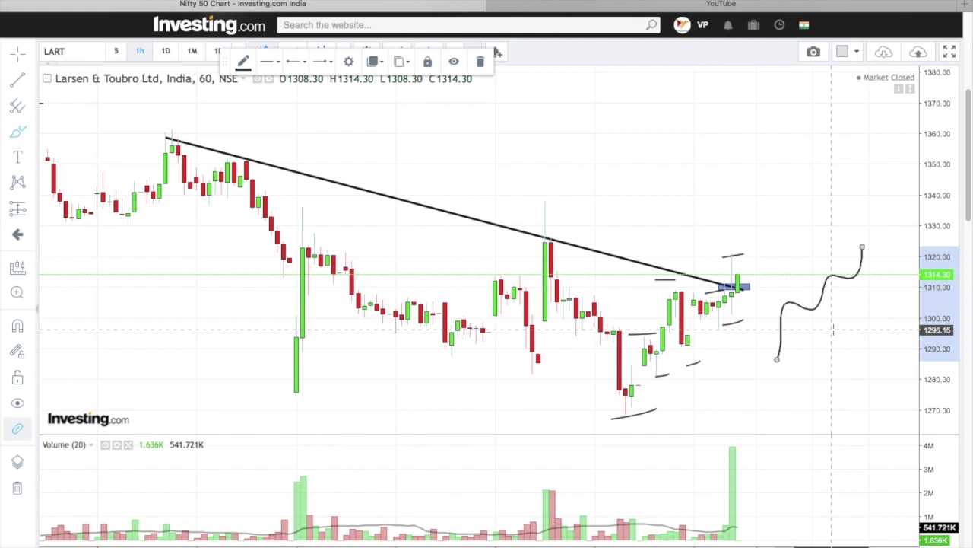
- Remove all drawings from the Larsen & Toubro chart
right_click(620, 171)
click(540, 158)
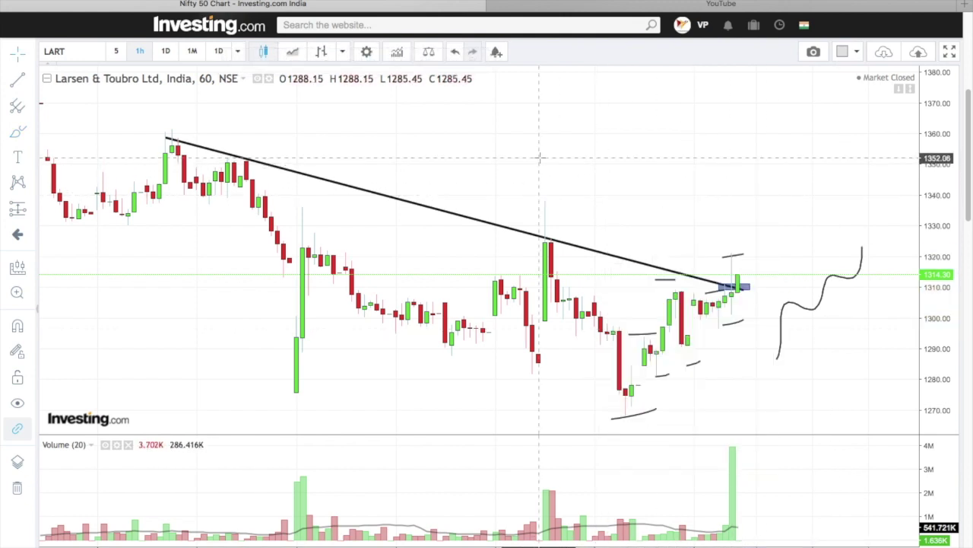
right_click(572, 149)
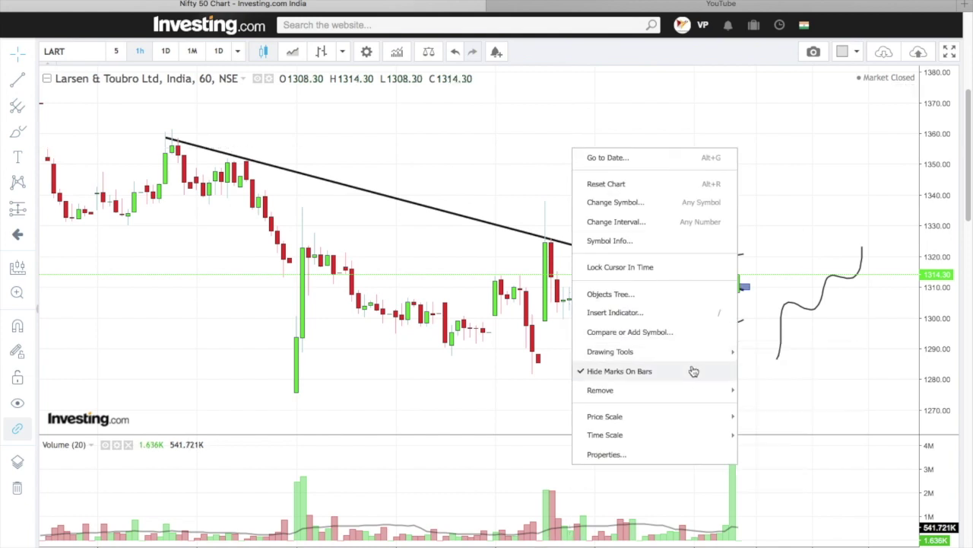
mouse_move(690, 393)
click(772, 412)
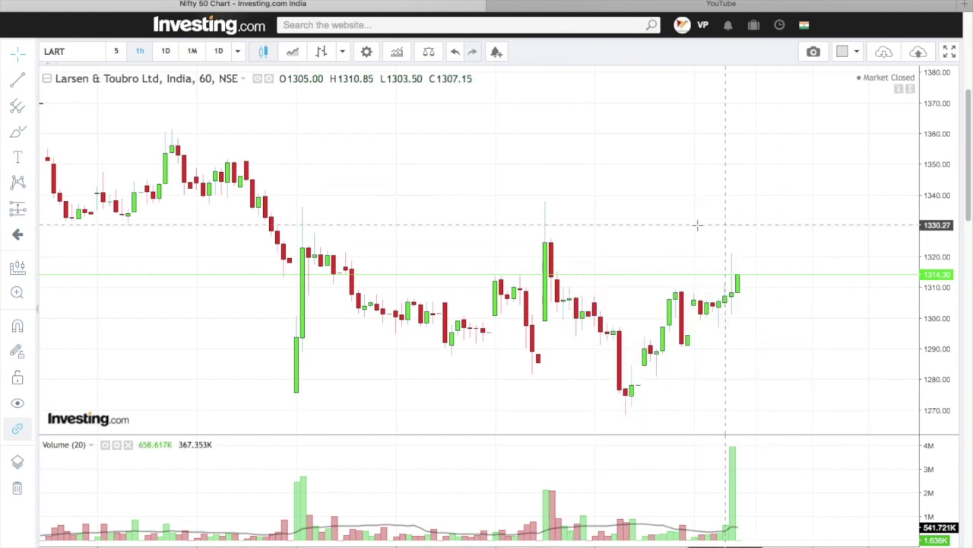
scroll(692, 224, up, 2)
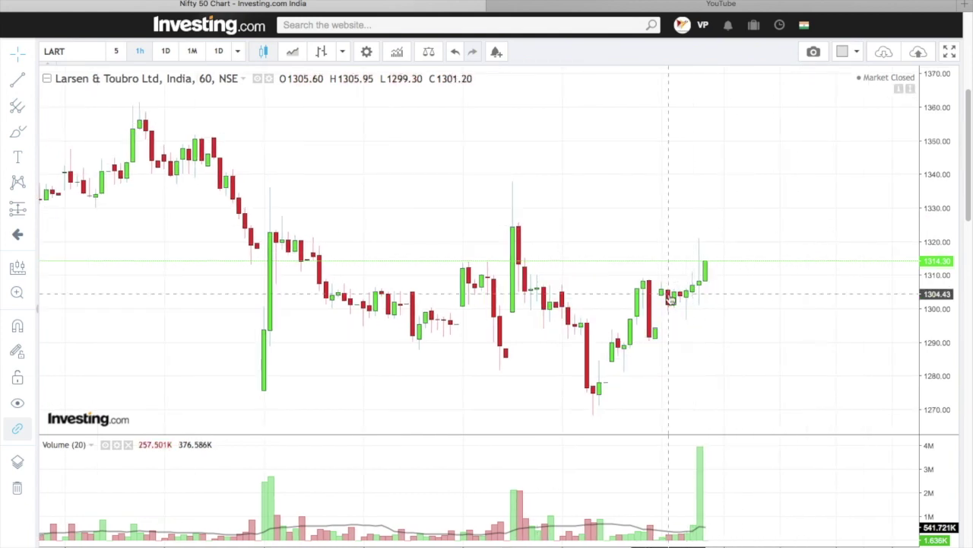
- Search 'VE' and load Vedanta Ltd on daily (1D) candles
click(72, 52)
text(VEDL)
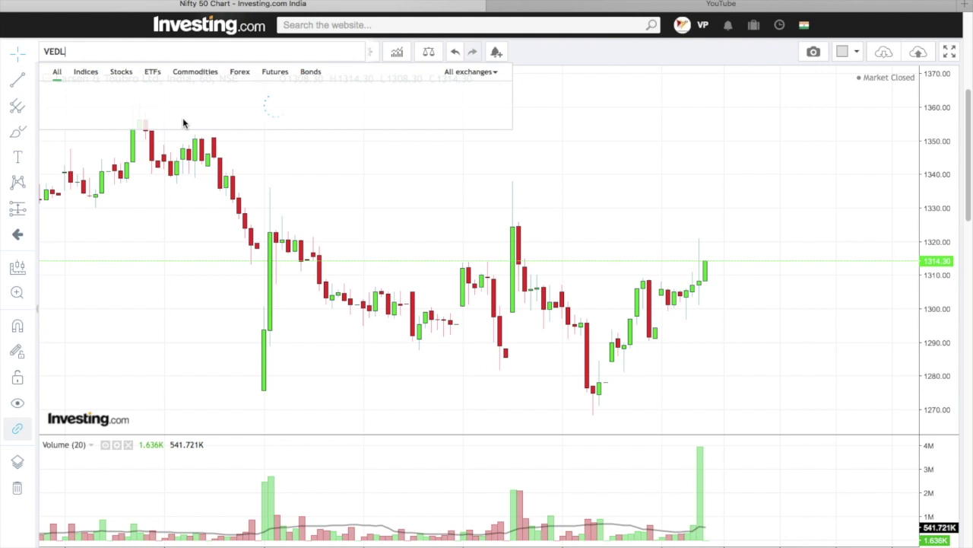
click(150, 118)
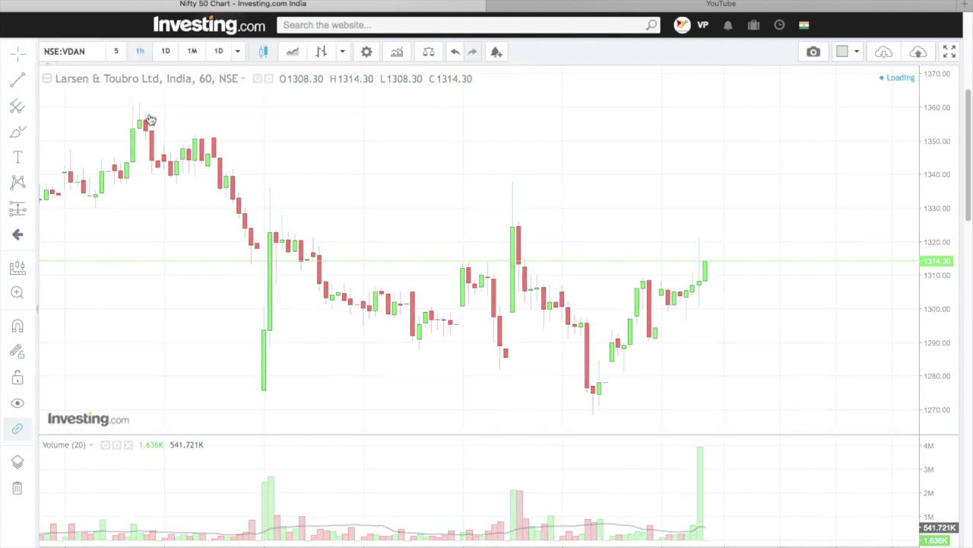
click(166, 51)
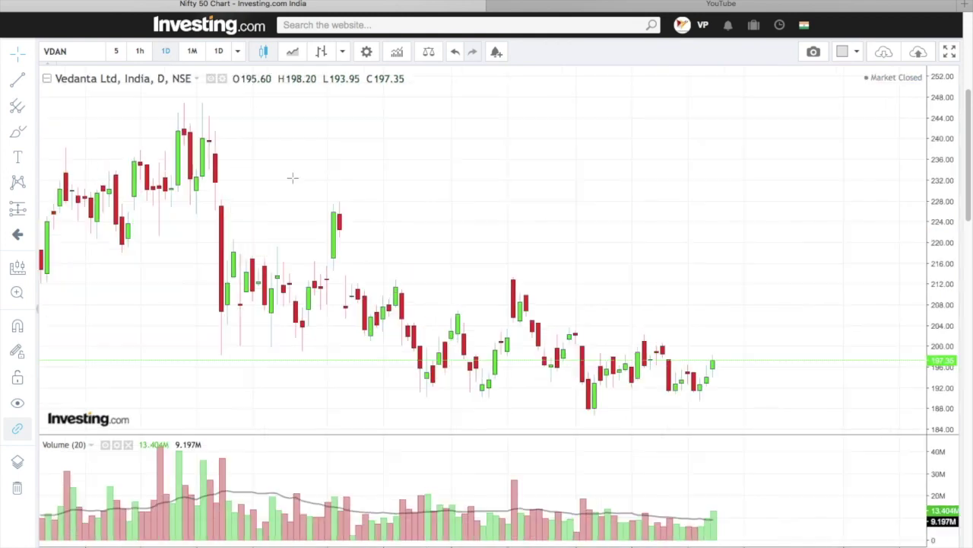
scroll(293, 181, up, 5)
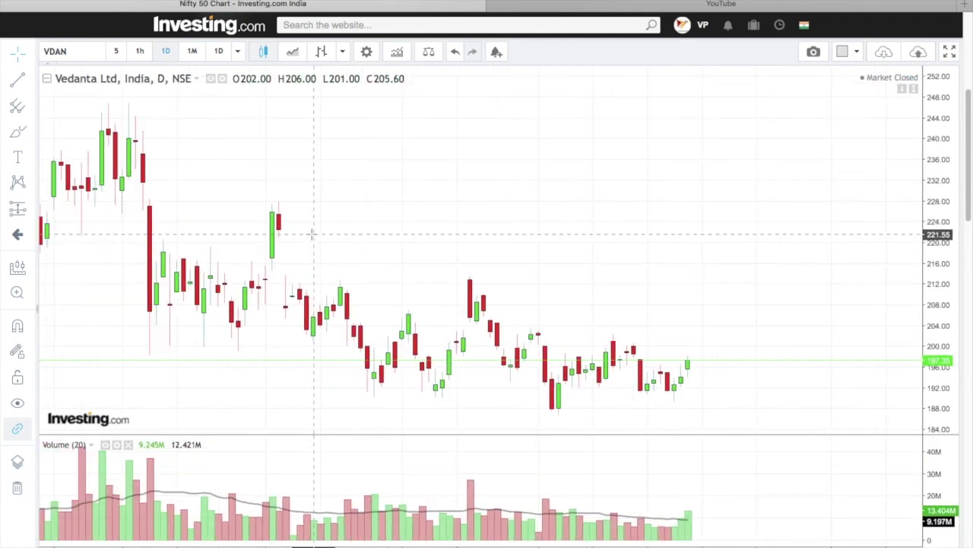
- Draw a falling trendline from the 246 high to the latest candle
click(17, 107)
click(114, 106)
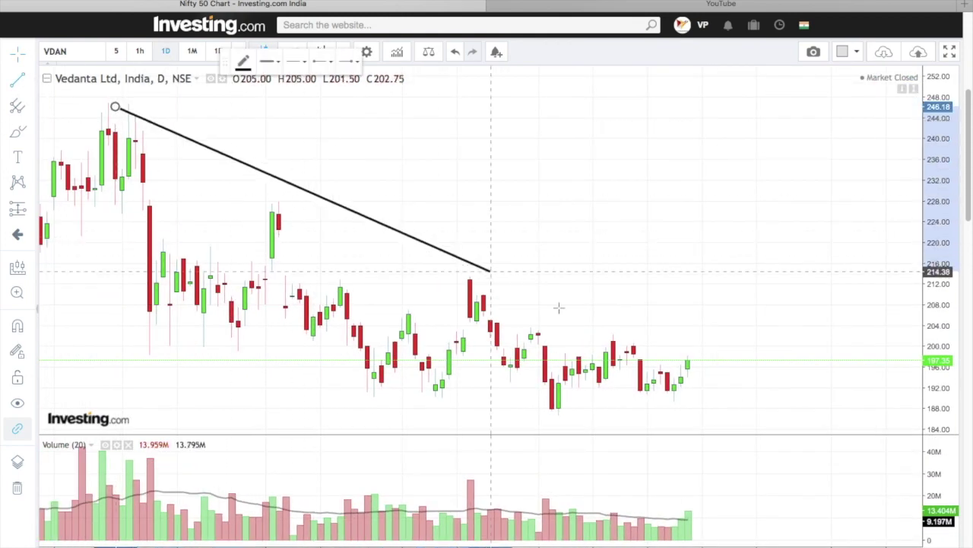
click(682, 360)
click(694, 369)
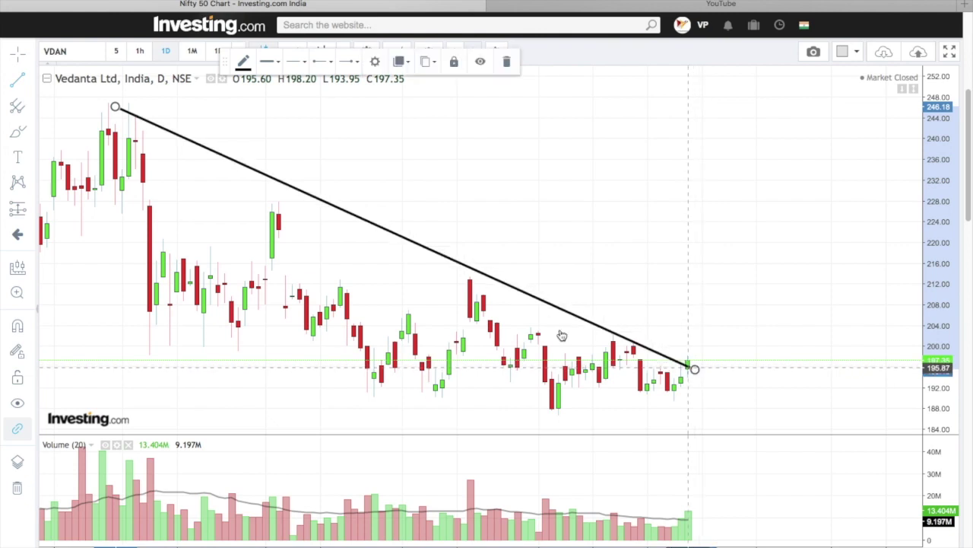
mouse_move(110, 120)
mouse_down()
mouse_move(105, 109)
mouse_move(105, 124)
mouse_move(158, 111)
mouse_up()
- Sketch rising strokes under the early and later lows and an arc over the last candles
drag(274, 206, 302, 190)
drag(468, 268, 499, 249)
drag(624, 334, 643, 321)
mouse_move(695, 364)
mouse_down()
mouse_move(673, 369)
mouse_move(703, 375)
mouse_move(697, 350)
mouse_up()
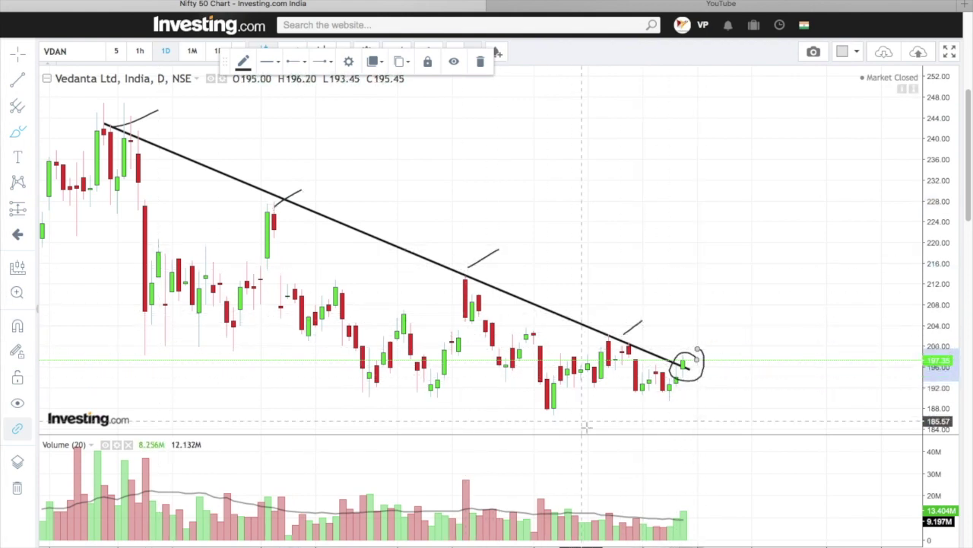
- Draw a support trendline from the recent low near 186 to below the latest candle
click(17, 80)
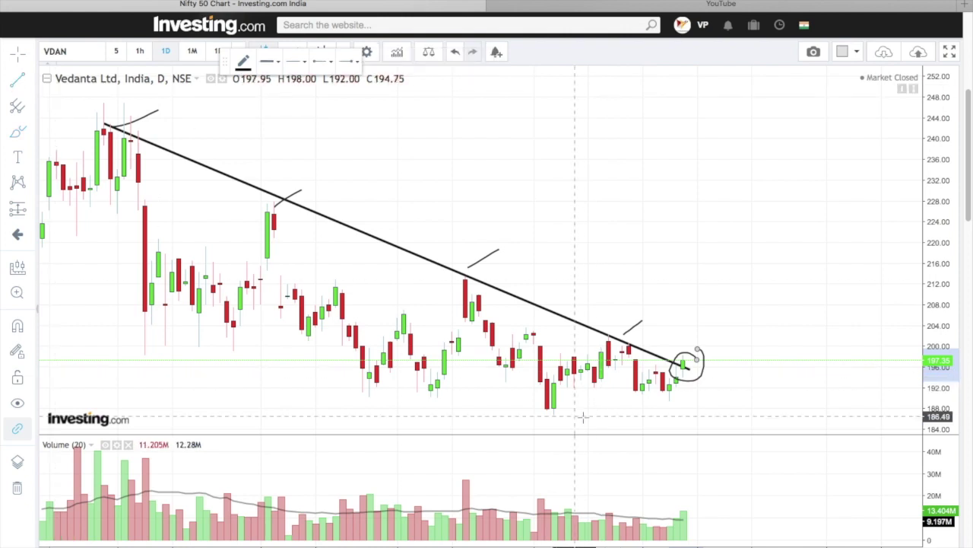
click(535, 415)
click(689, 389)
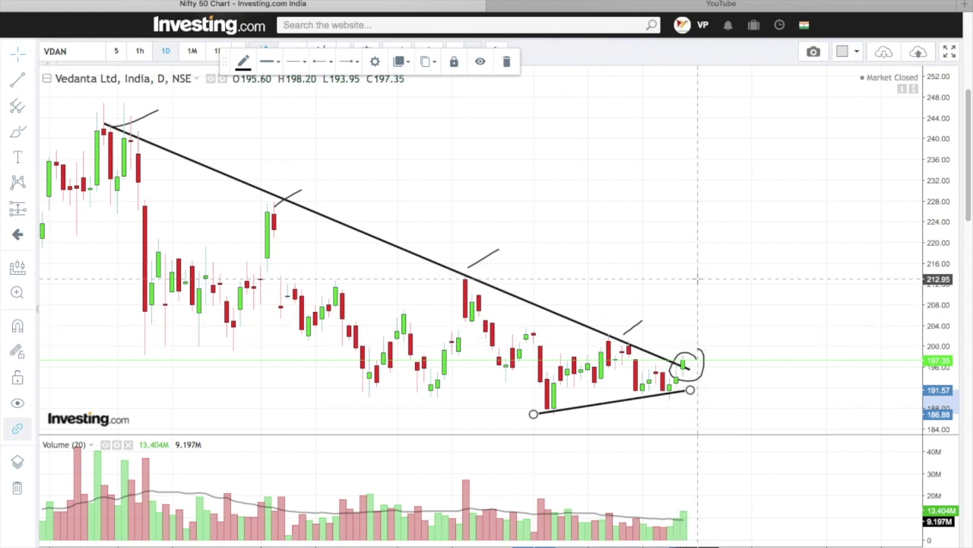
- Draw a small blue box at the 199 level and label it 199
click(27, 133)
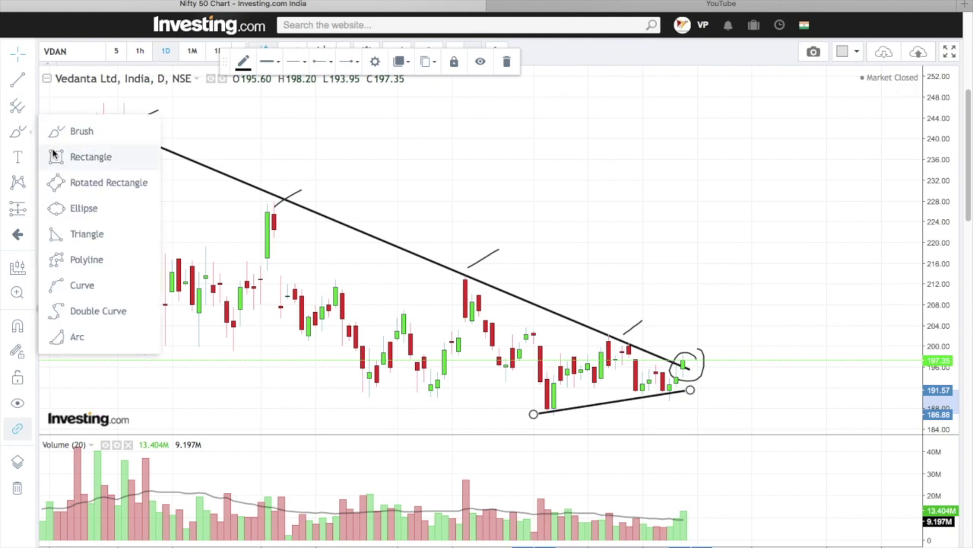
click(54, 155)
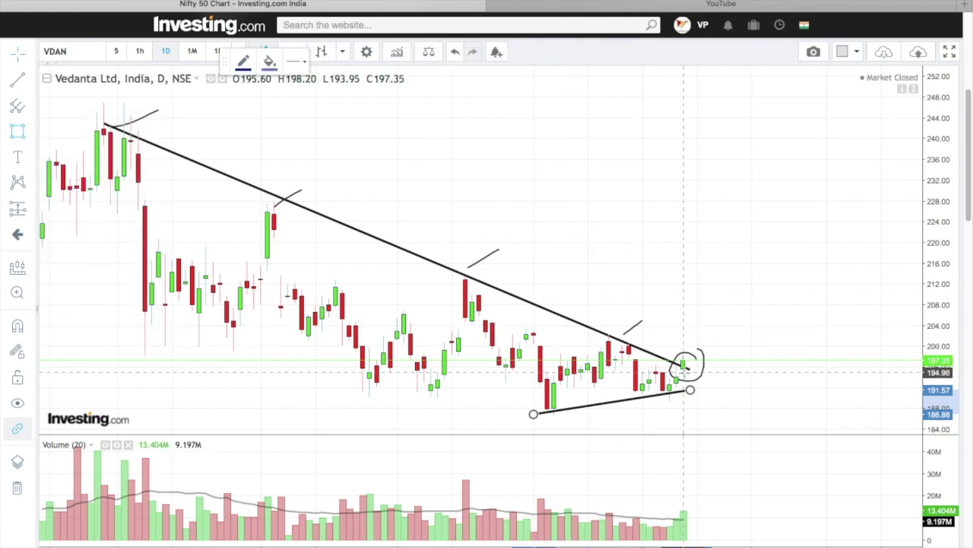
drag(676, 350, 715, 355)
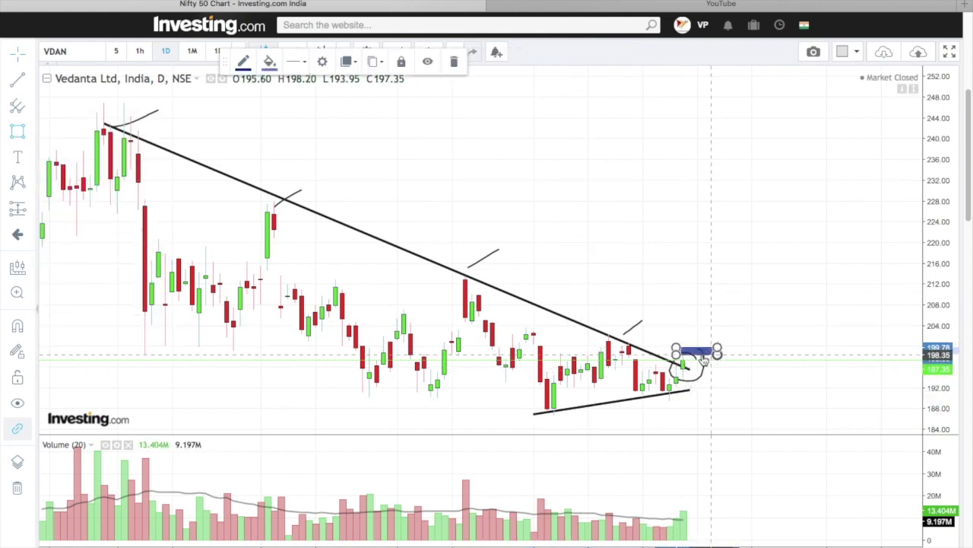
click(17, 157)
click(723, 346)
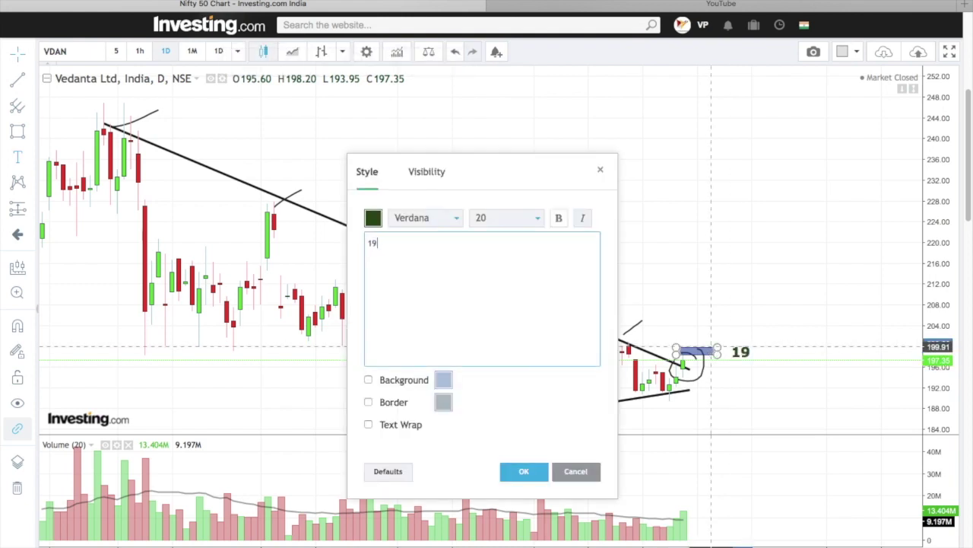
text(199)
click(506, 466)
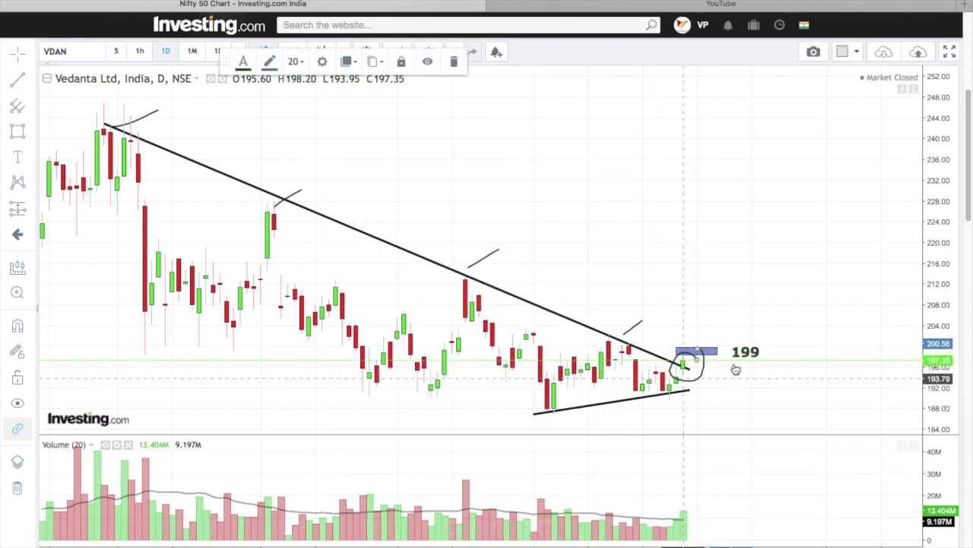
drag(753, 353, 740, 351)
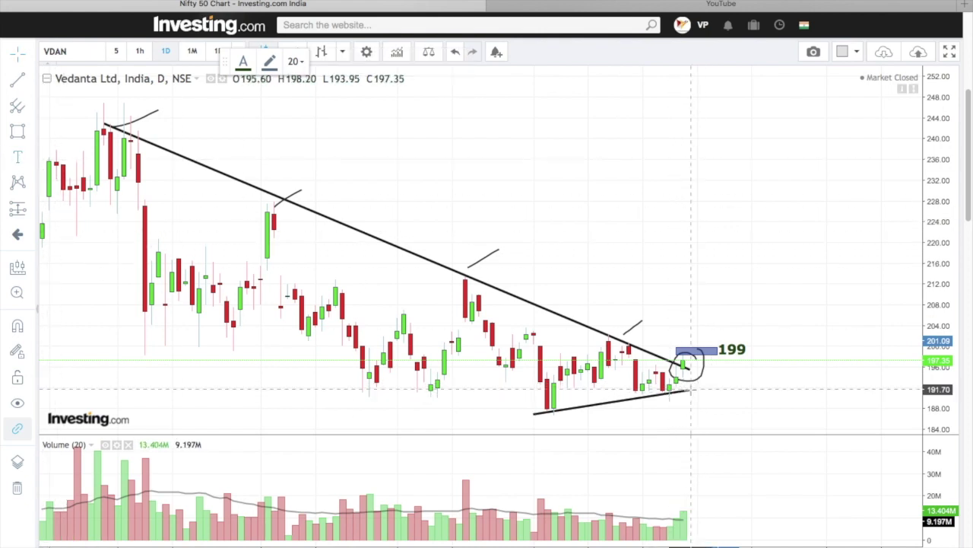
- Add a 189 label beside the support line
double_click(705, 399)
key(BackSpace)
key(BackSpace)
text(89)
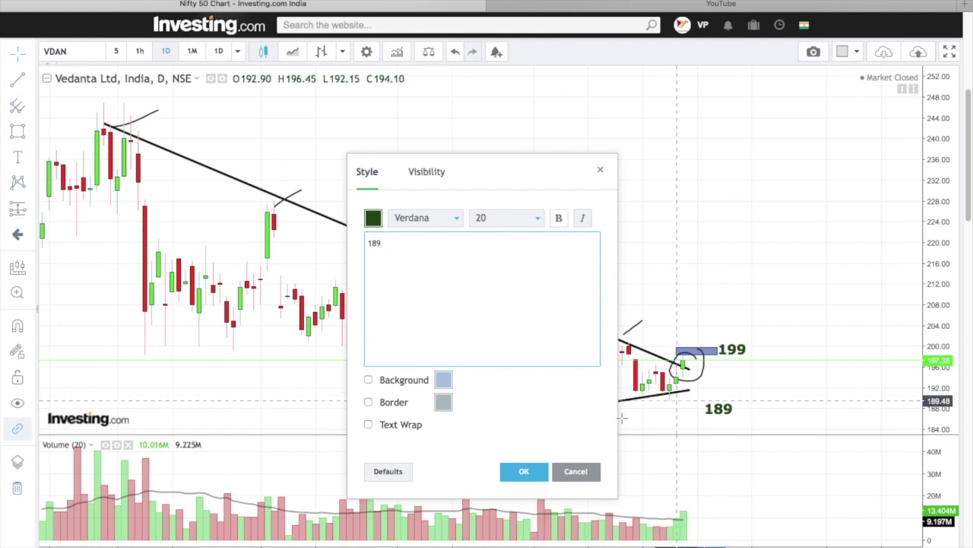
click(523, 471)
drag(717, 414, 696, 408)
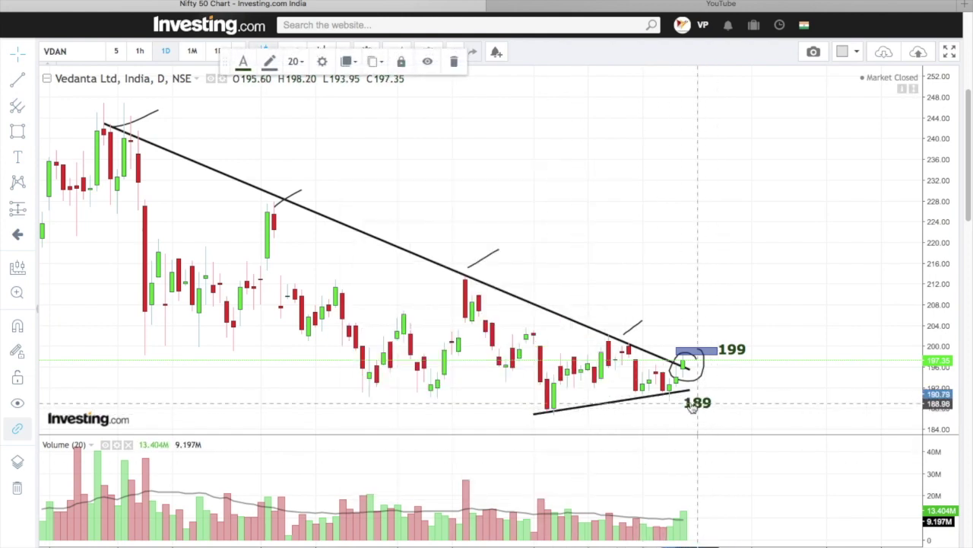
- Draw a thin zone box at 214 and label it 214
click(19, 131)
drag(472, 272, 743, 274)
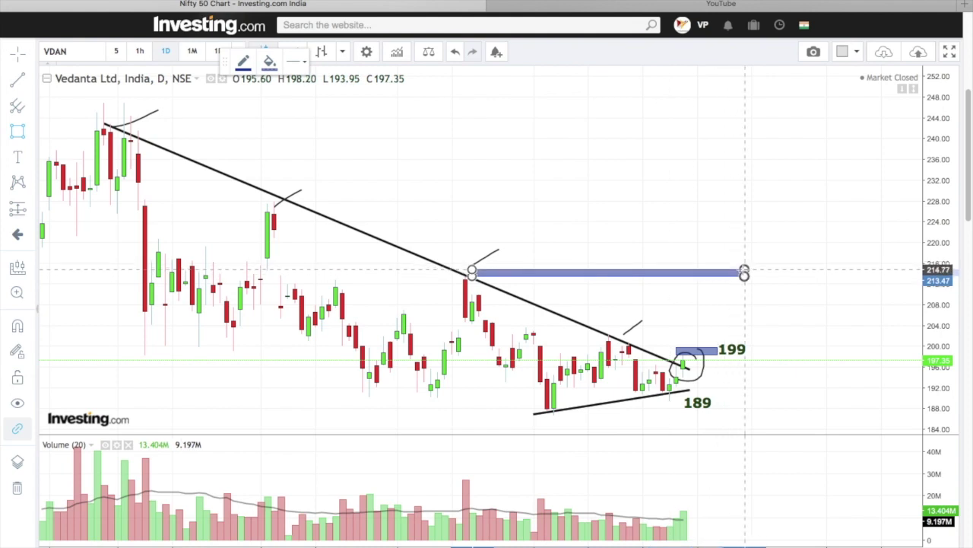
click(775, 267)
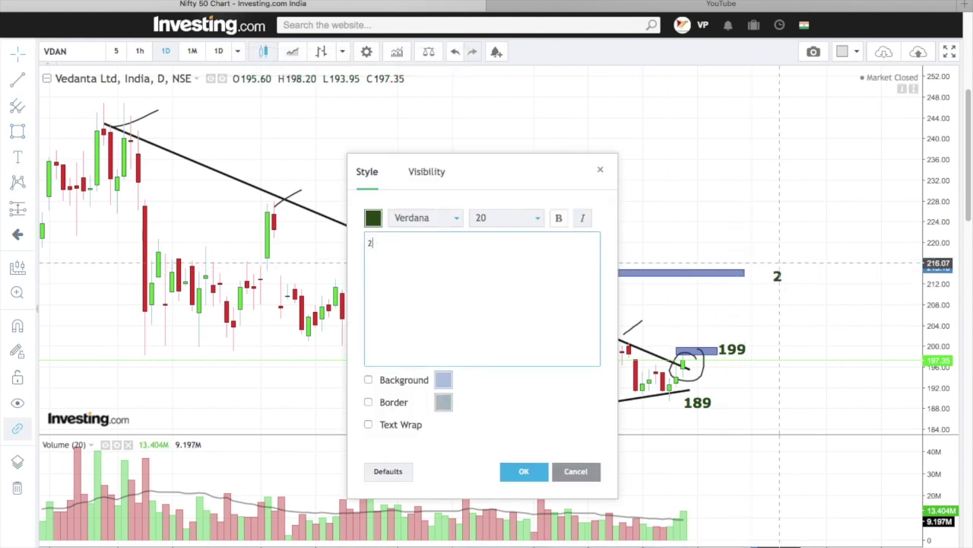
click(524, 471)
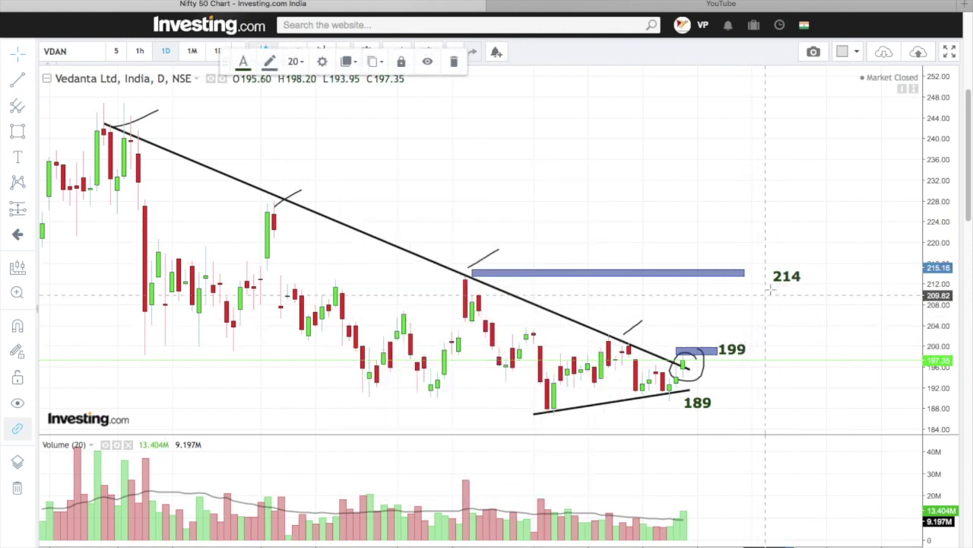
drag(767, 276, 747, 271)
- Draw a zone box at the 225 level and label it 225
click(17, 131)
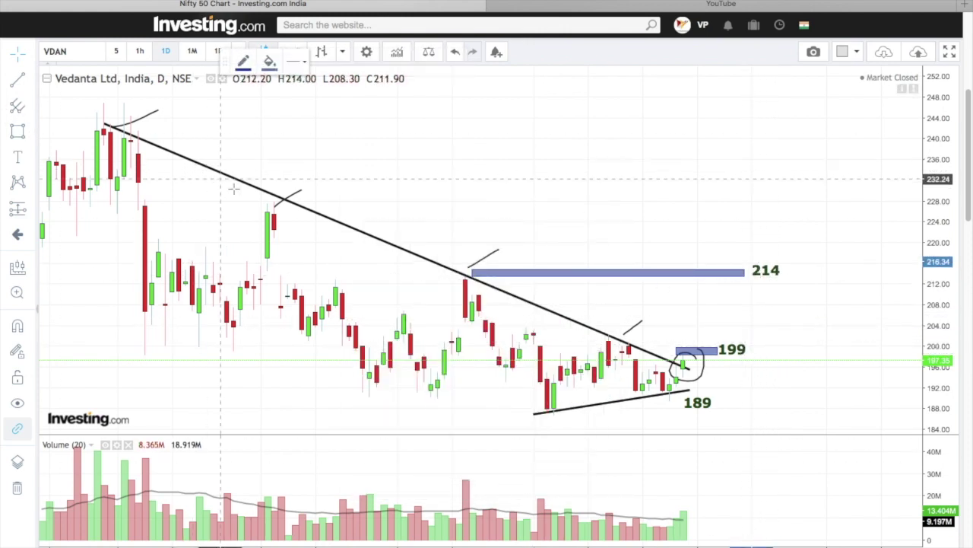
drag(317, 202, 805, 212)
click(17, 157)
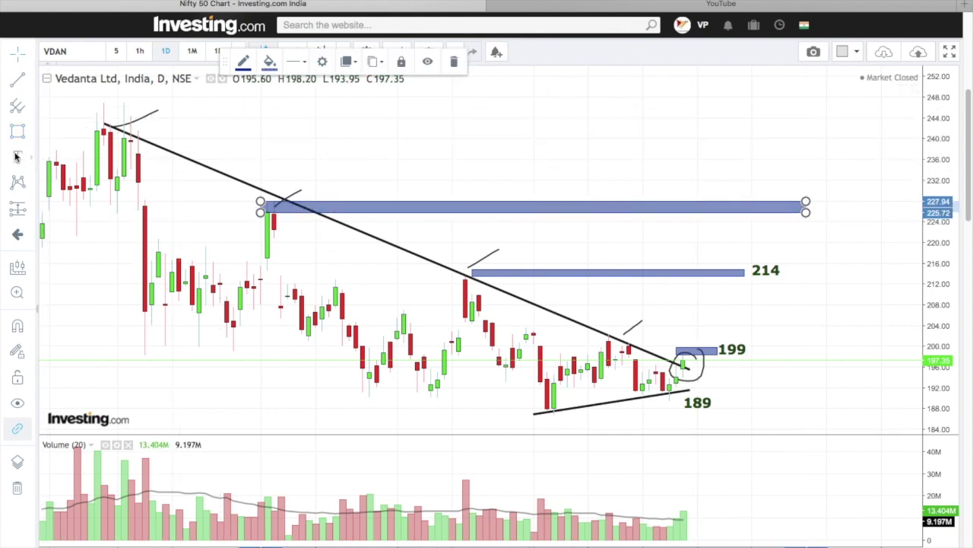
click(833, 211)
text(225)
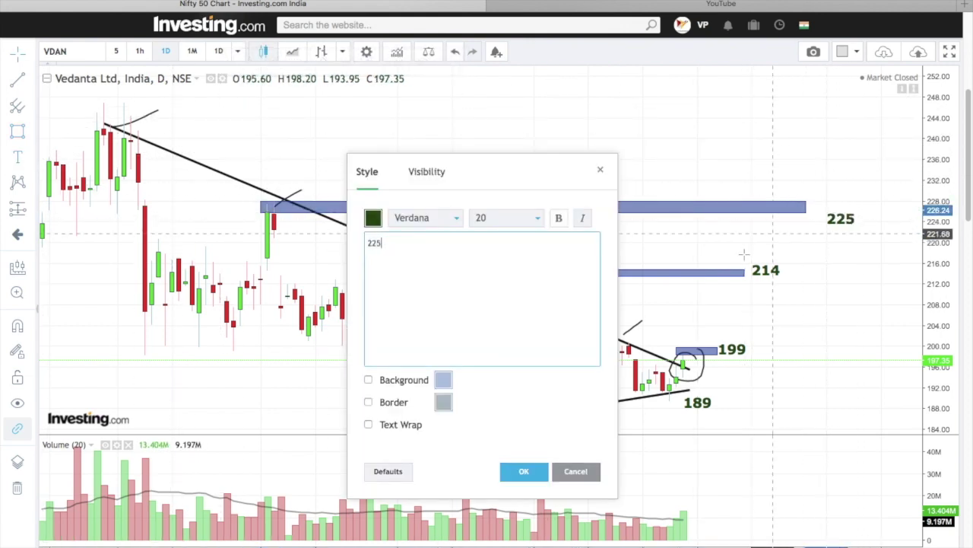
click(524, 471)
click(836, 219)
drag(836, 219, 816, 209)
- Draw a wide zone box at the 244 high and label it 244
click(18, 131)
mouse_move(97, 112)
mouse_down()
mouse_move(445, 163)
mouse_move(819, 128)
mouse_move(819, 114)
mouse_move(808, 118)
mouse_up()
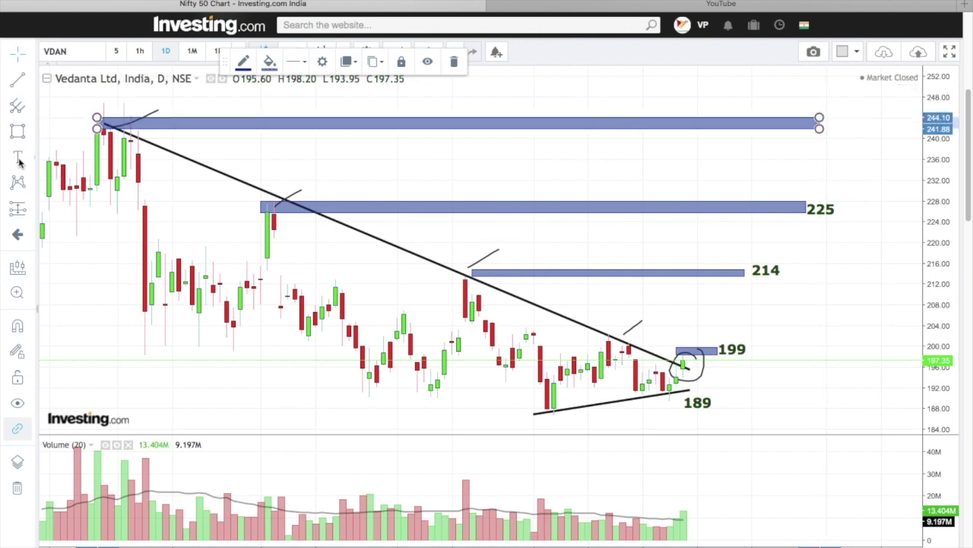
click(847, 122)
text(244)
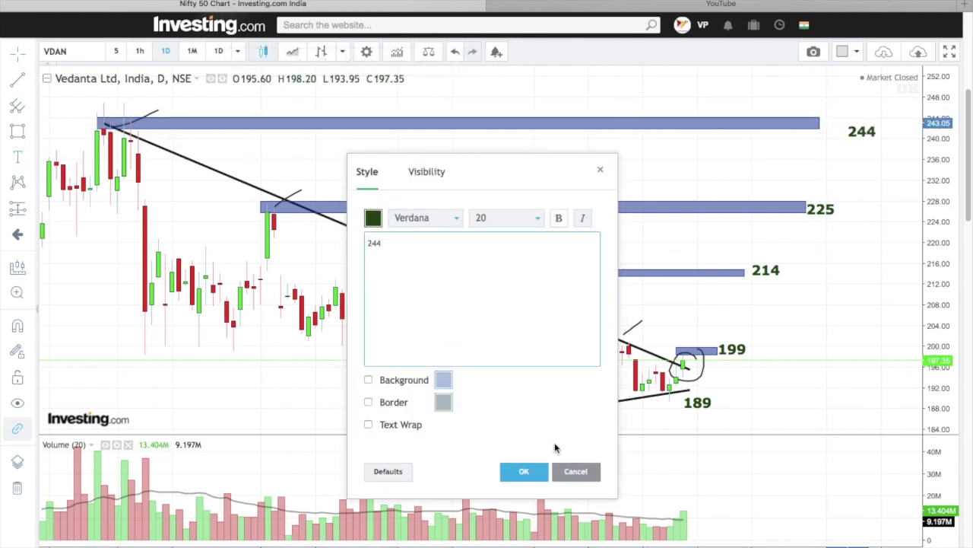
click(524, 471)
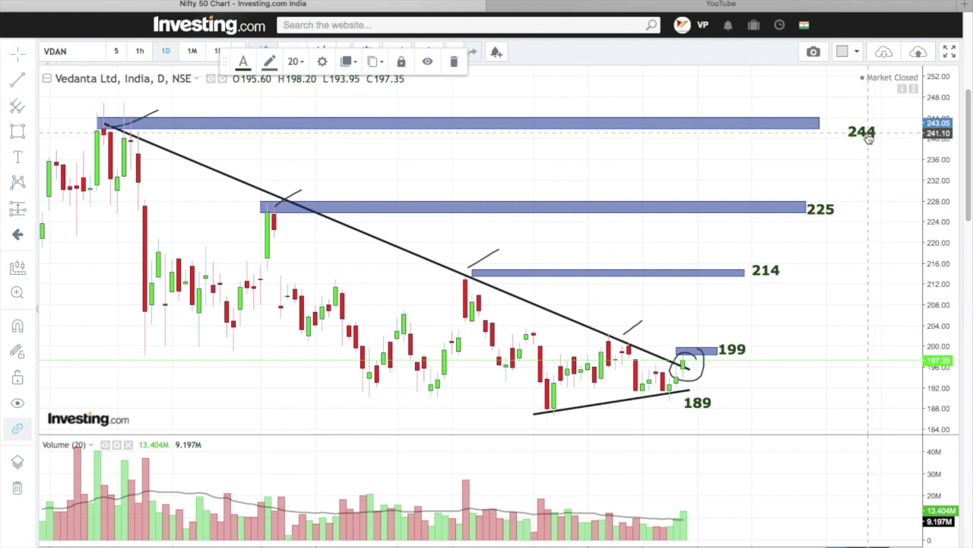
drag(869, 137, 848, 128)
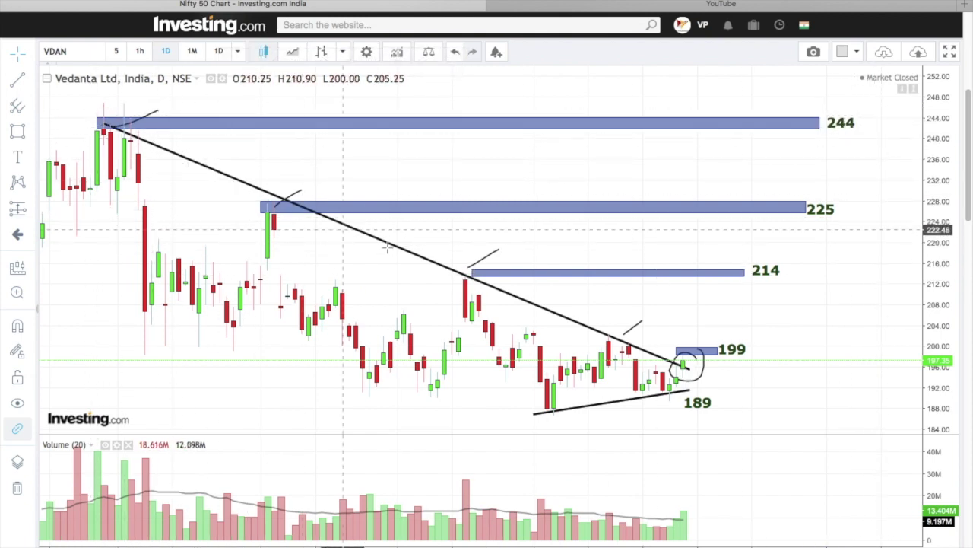
- Draw a large rectangle over the consolidation range, its top edge at 199
click(16, 130)
drag(342, 320, 669, 398)
drag(669, 319, 677, 346)
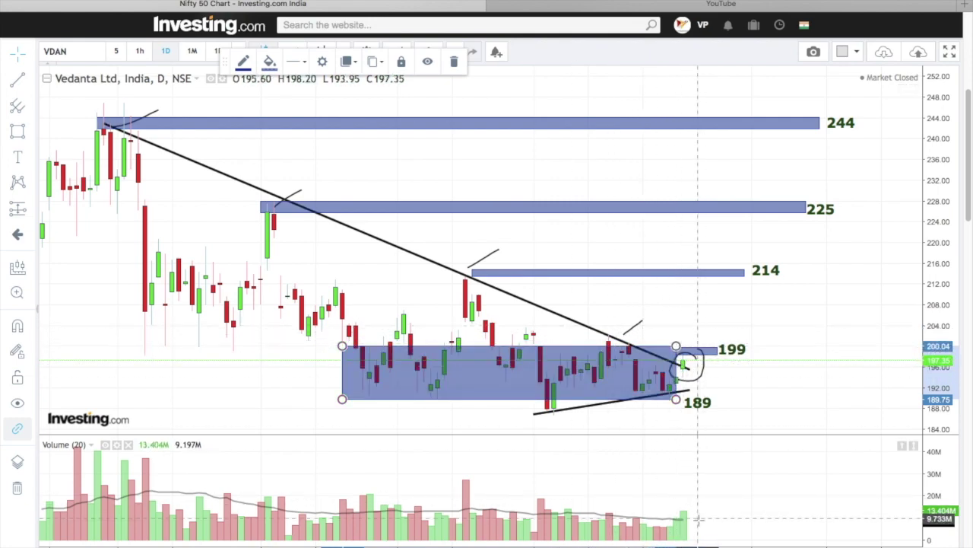
- Draw a small rectangle around the latest volume bar
click(17, 132)
click(90, 156)
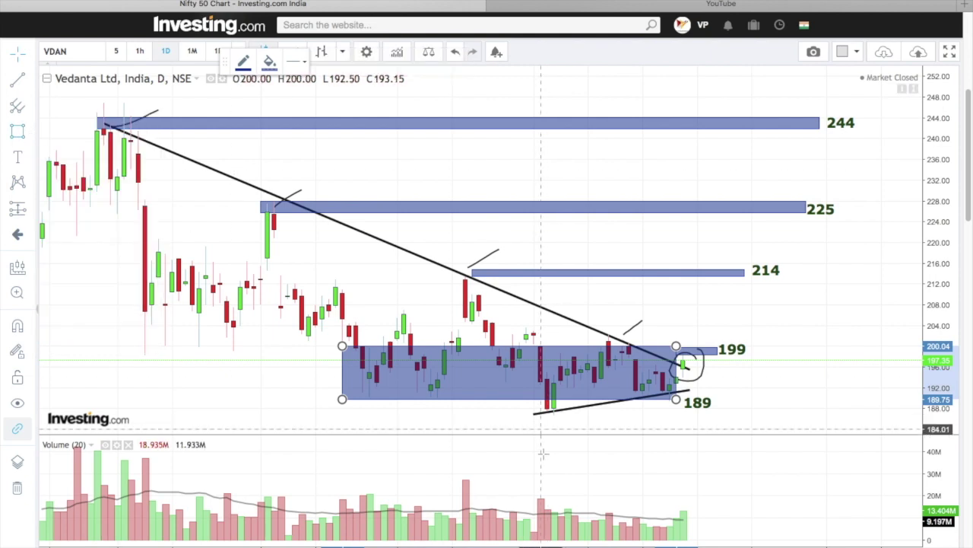
click(676, 504)
click(690, 537)
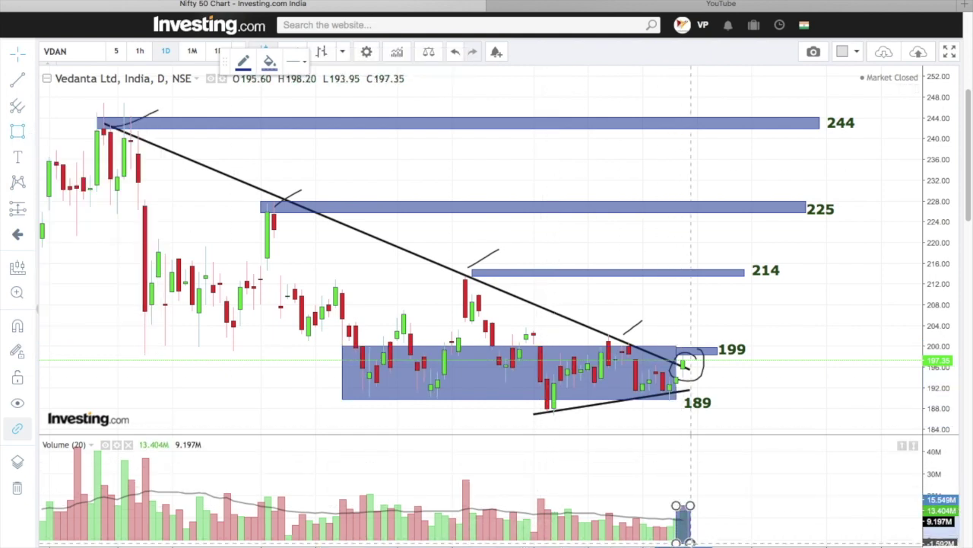
click(696, 332)
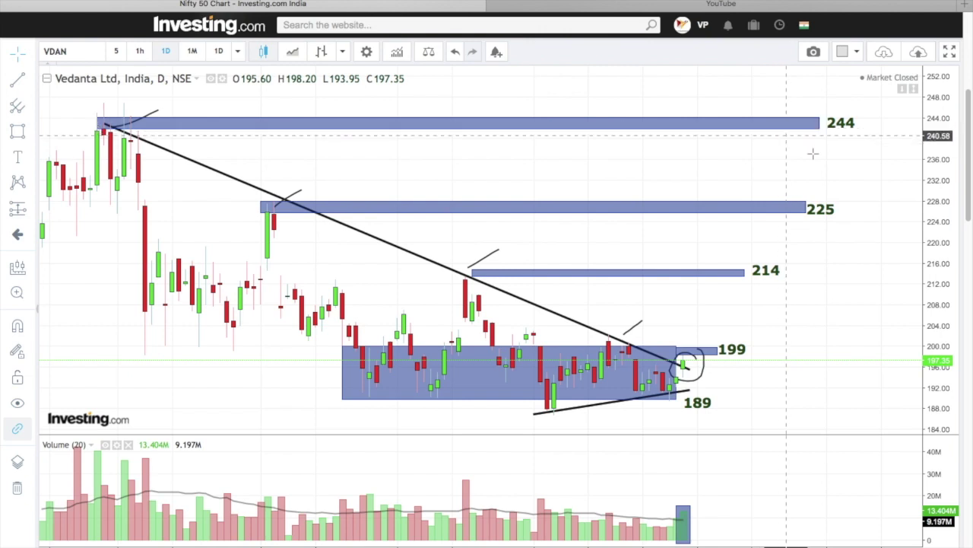
right_click(758, 170)
click(759, 171)
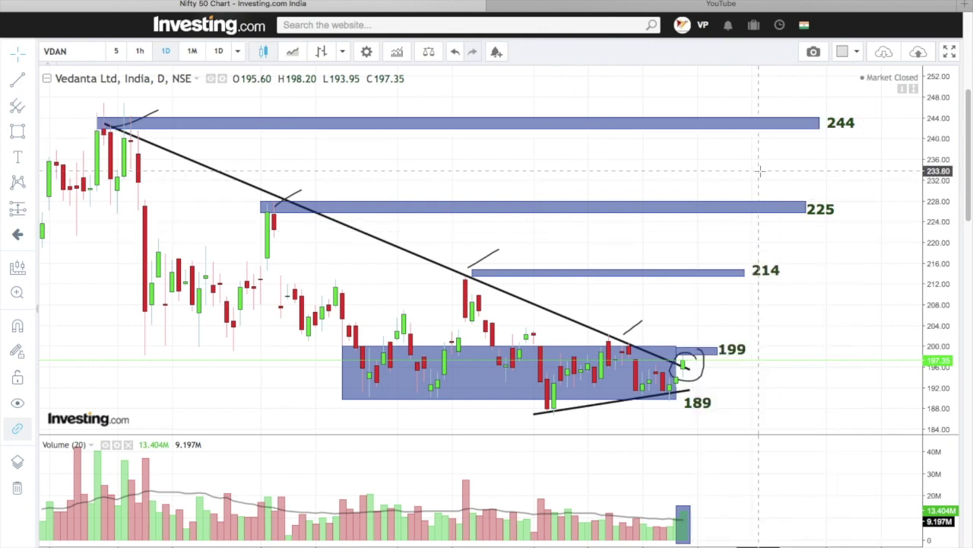